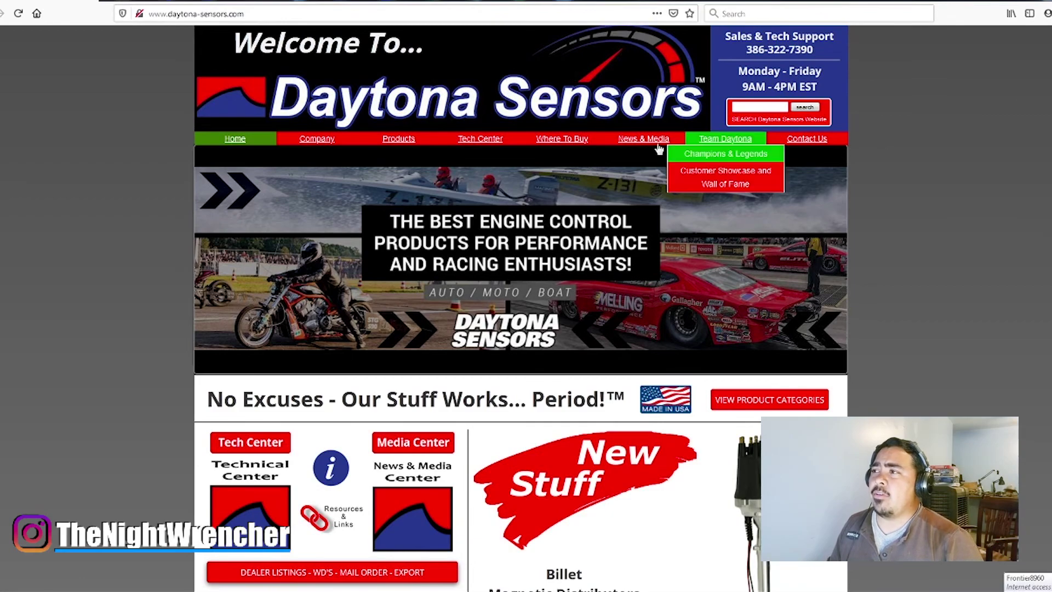
Open the SmartSpark LS Control Module Kit page from the Products menu and scroll to Software Downloads
{"action": "scroll", "coordinate": [877, 159], "scroll_direction": "down", "scroll_amount": 5}
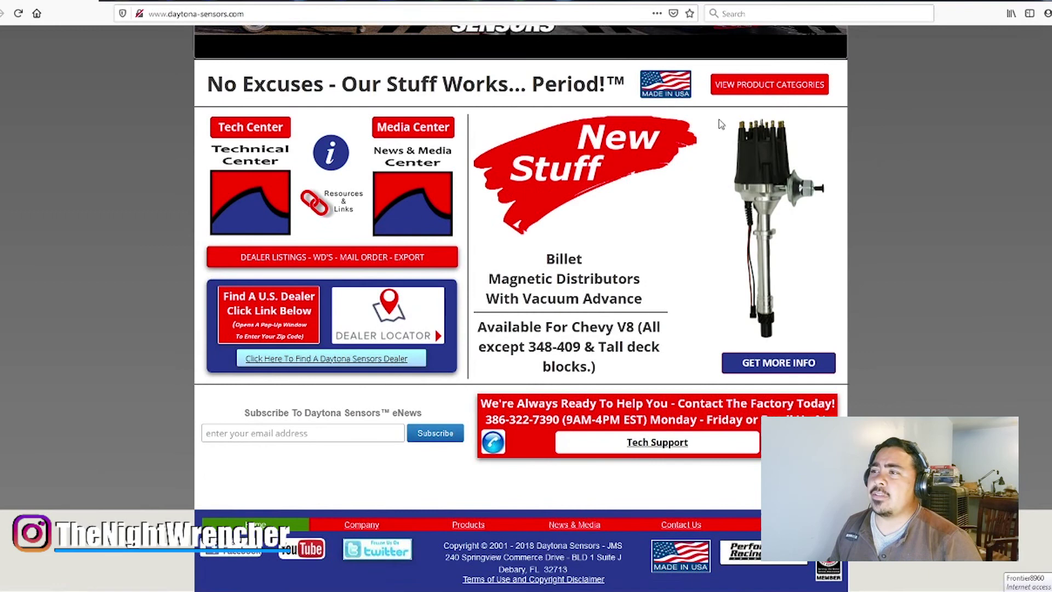
{"action": "scroll", "coordinate": [26, 234], "scroll_direction": "up", "scroll_amount": 5}
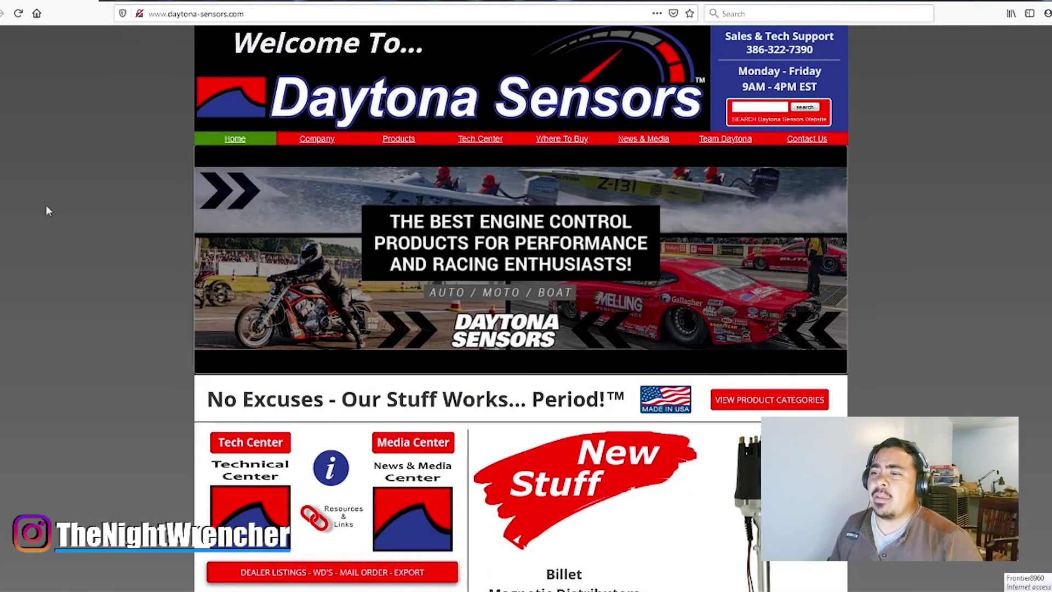
{"action": "mouse_move", "coordinate": [416, 141]}
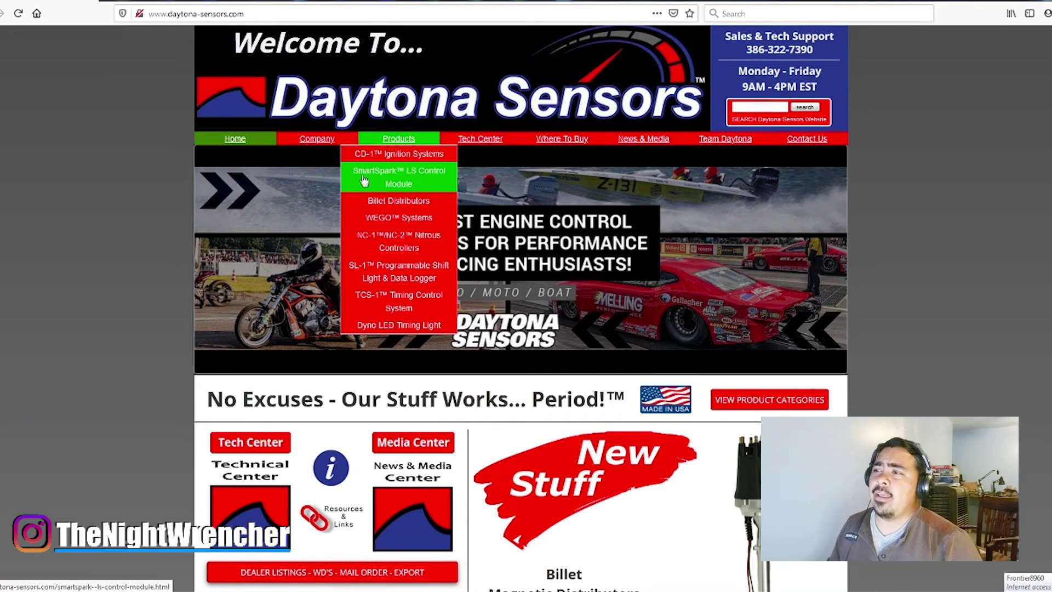
{"action": "left_click", "coordinate": [410, 182]}
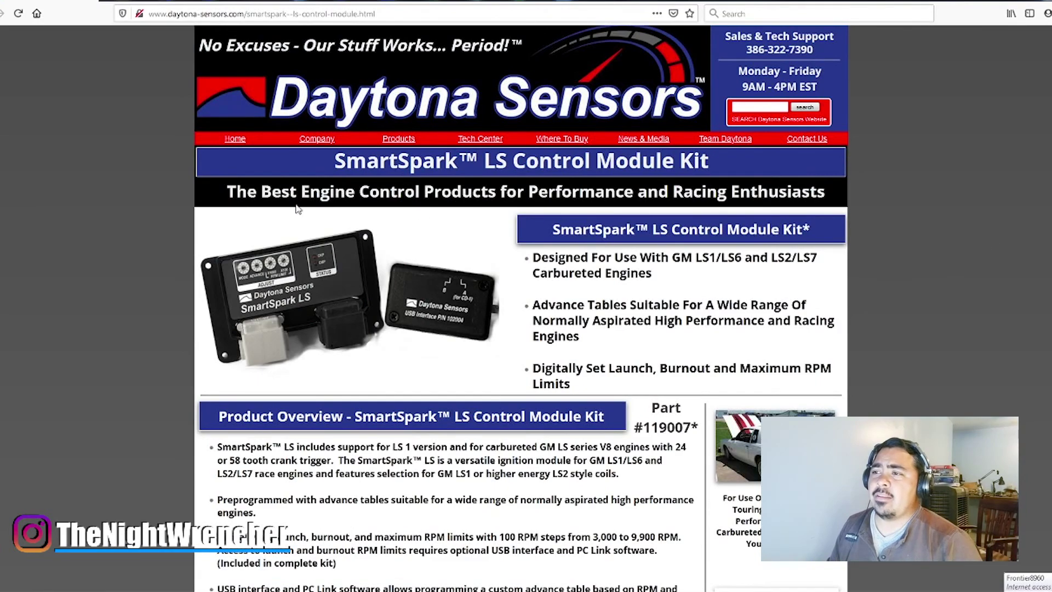
{"action": "scroll", "coordinate": [664, 172], "scroll_direction": "down", "scroll_amount": 2}
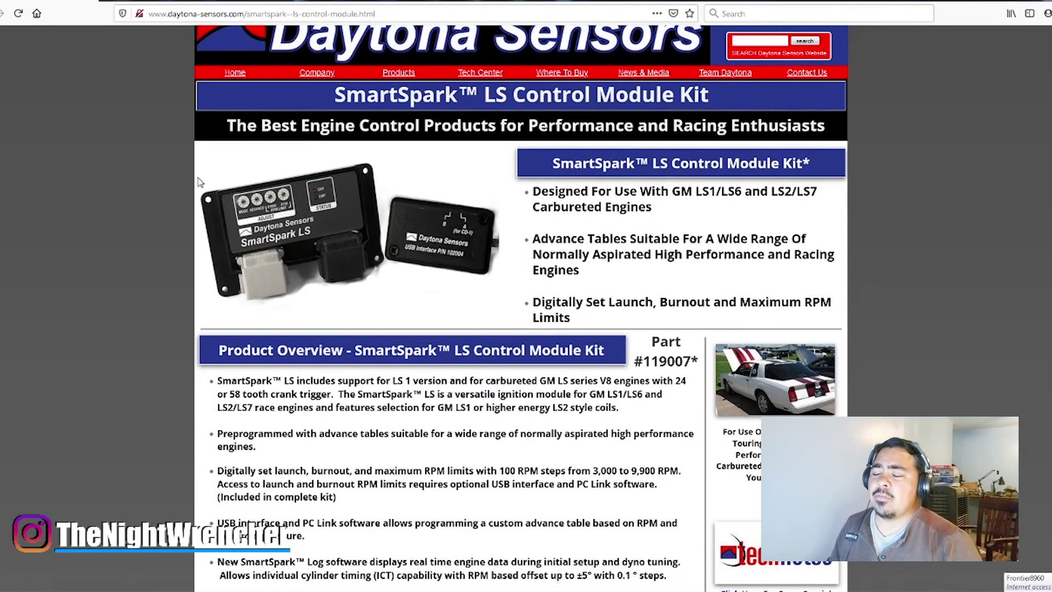
{"action": "scroll", "coordinate": [942, 309], "scroll_direction": "down", "scroll_amount": 7}
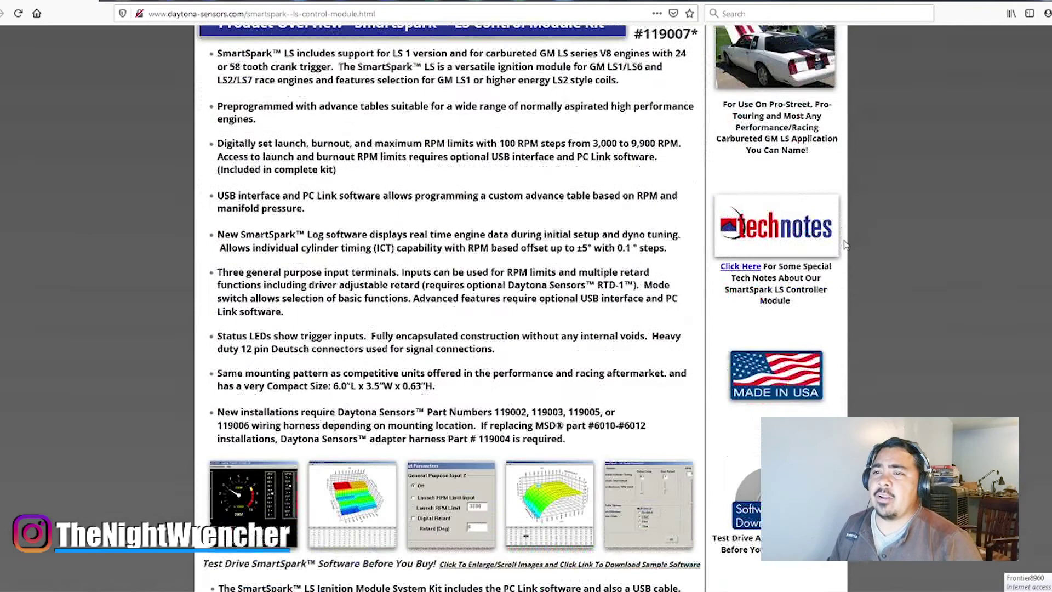
{"action": "scroll", "coordinate": [600, 220], "scroll_direction": "down", "scroll_amount": 1}
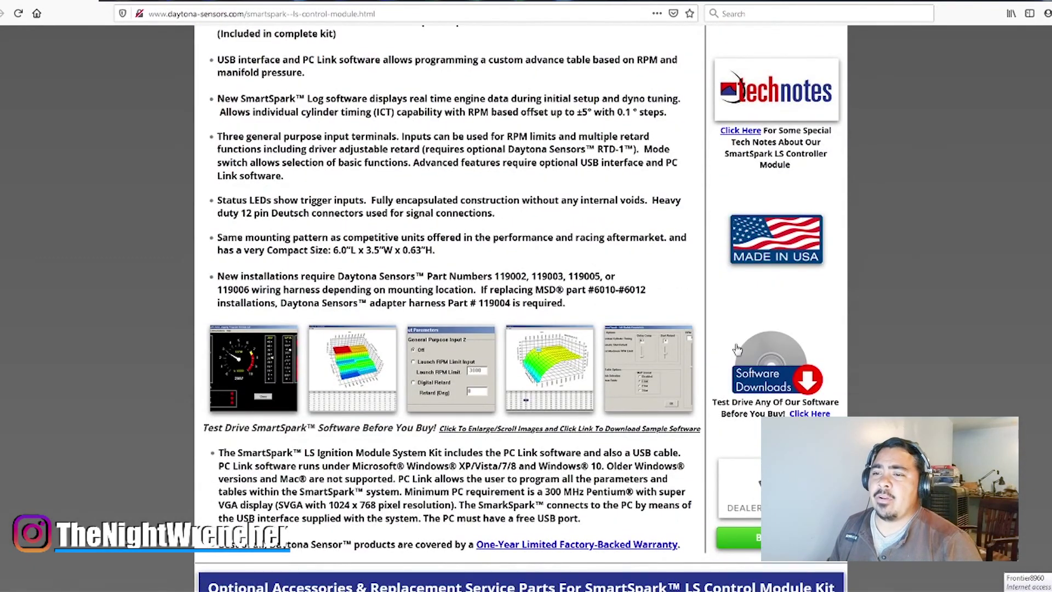
Open the software download library and scroll to the SmartSpark LS section
{"action": "left_click", "coordinate": [774, 374]}
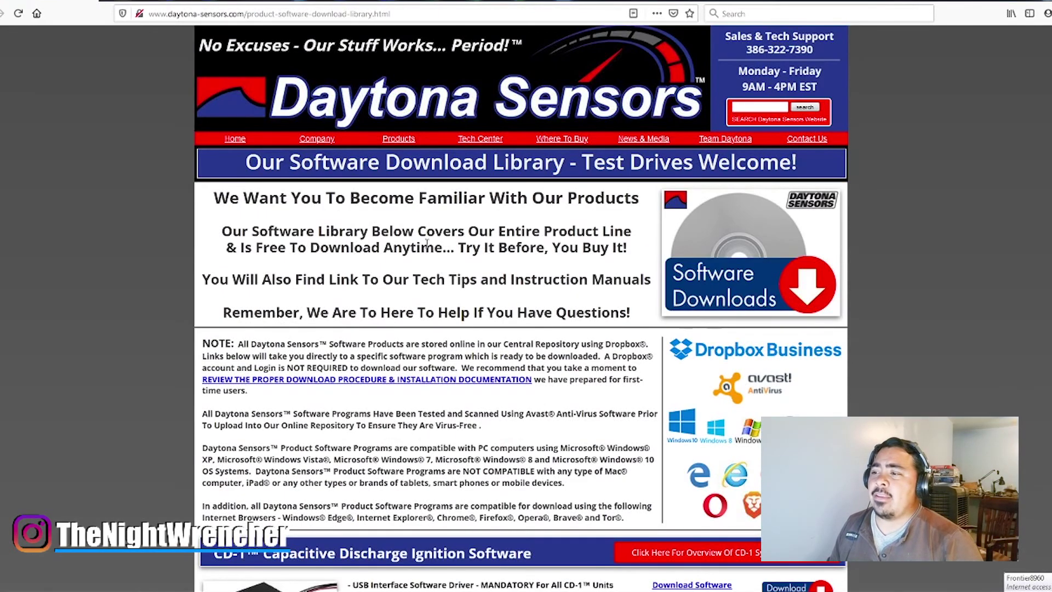
{"action": "scroll", "coordinate": [497, 203], "scroll_direction": "down", "scroll_amount": 5}
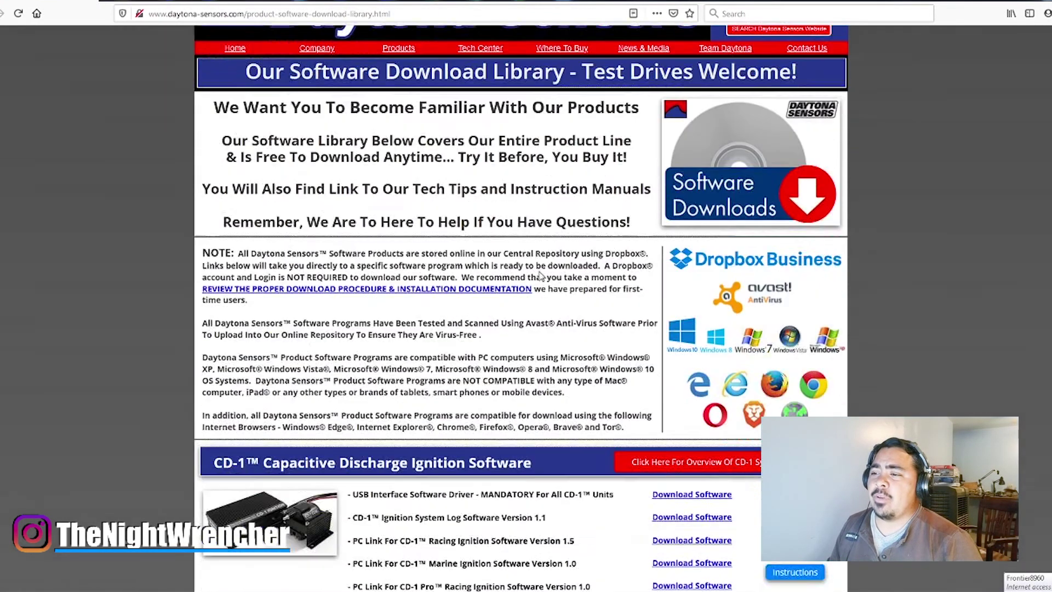
{"action": "scroll", "coordinate": [600, 330], "scroll_direction": "down", "scroll_amount": 3}
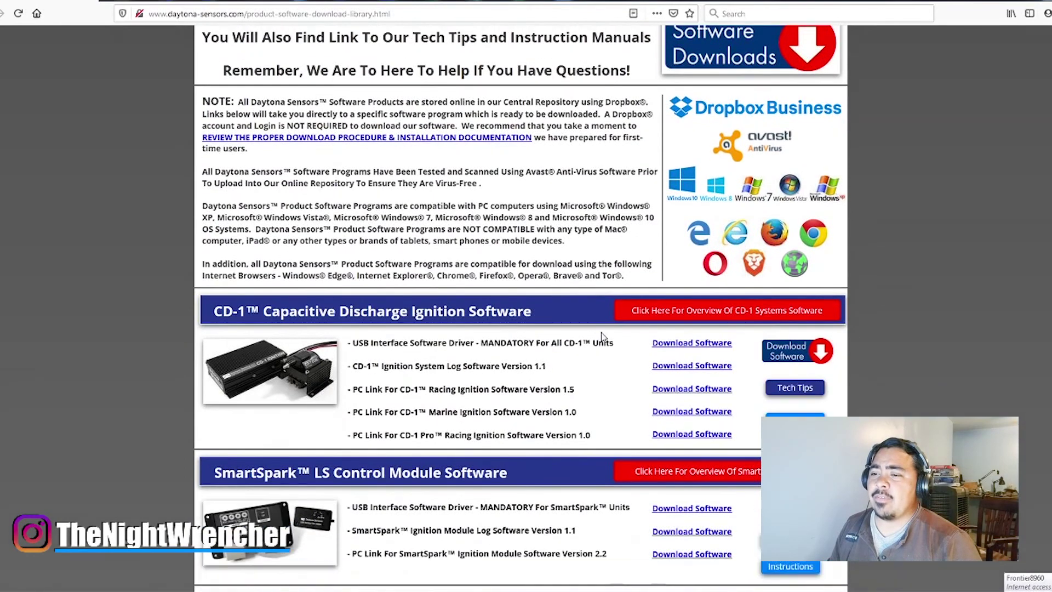
{"action": "scroll", "coordinate": [597, 378], "scroll_direction": "down", "scroll_amount": 15}
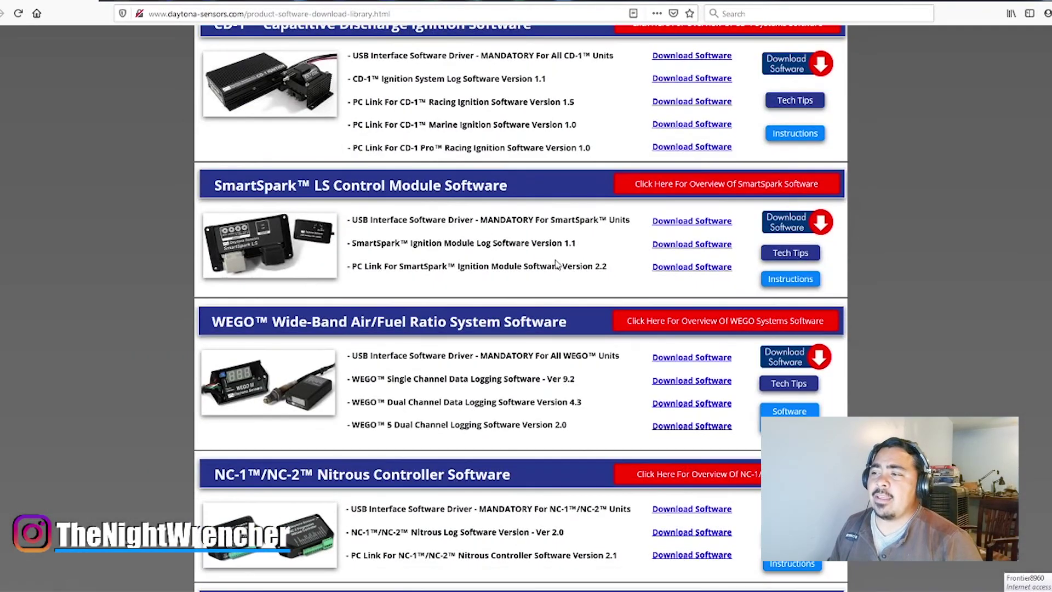
{"action": "scroll", "coordinate": [550, 298], "scroll_direction": "down", "scroll_amount": 4}
{"action": "scroll", "coordinate": [551, 301], "scroll_direction": "up", "scroll_amount": 13}
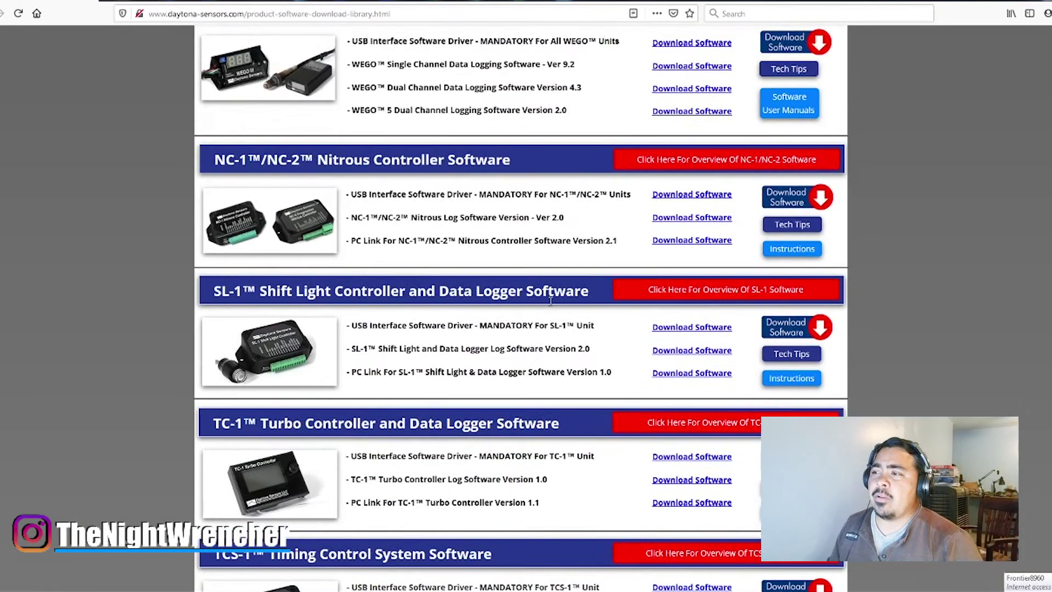
{"action": "scroll", "coordinate": [202, 218], "scroll_direction": "up", "scroll_amount": 3}
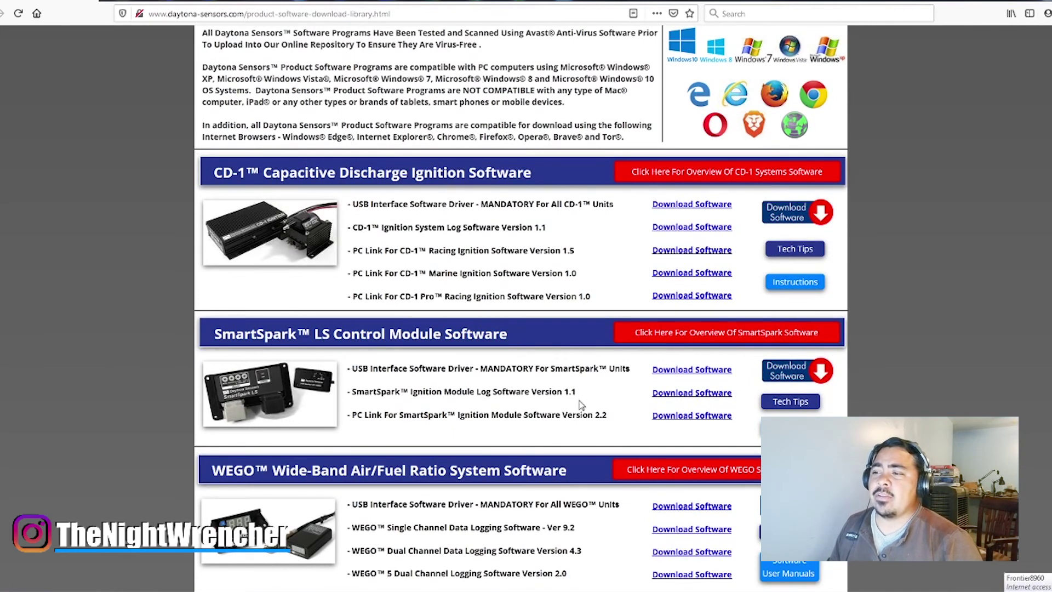
Highlight the SmartSpark USB driver, SmartSpark Log 1.1 and PC Link download lines
{"action": "left_click_drag", "start_coordinate": [364, 366], "coordinate": [538, 385]}
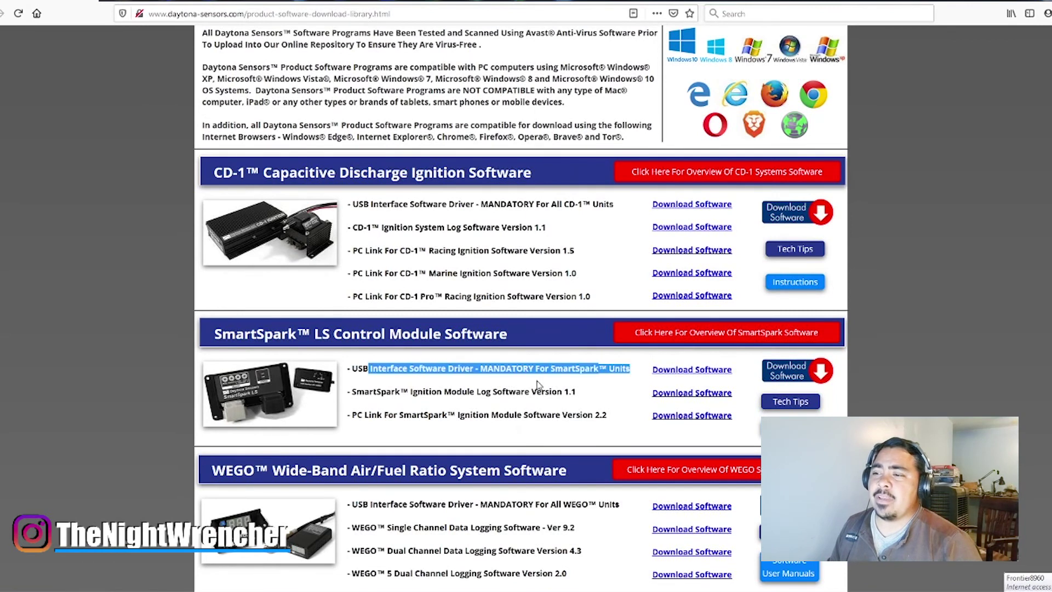
{"action": "left_click", "coordinate": [403, 363]}
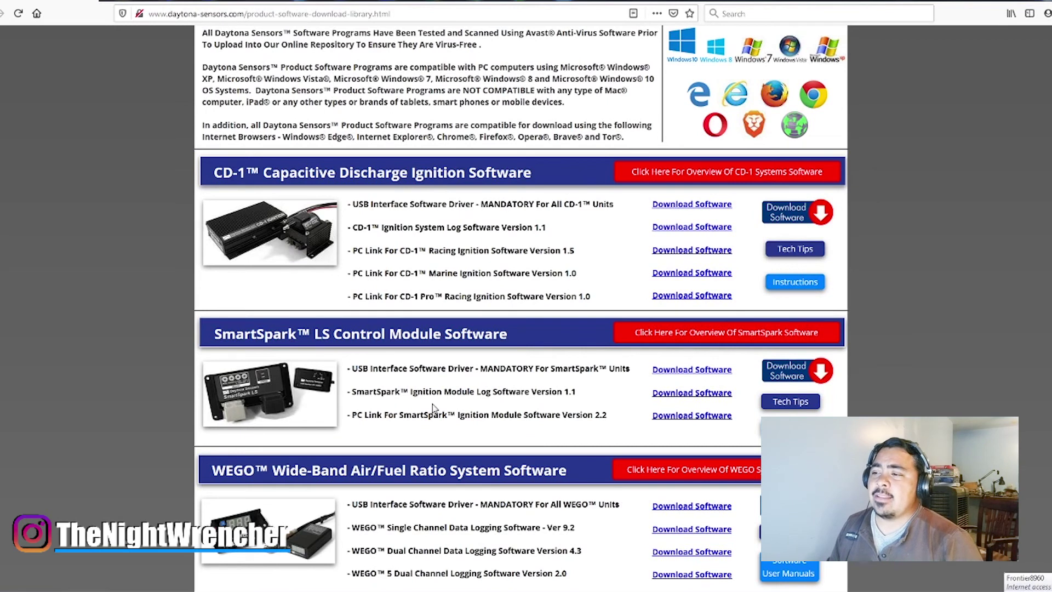
{"action": "left_click_drag", "start_coordinate": [353, 394], "coordinate": [575, 392]}
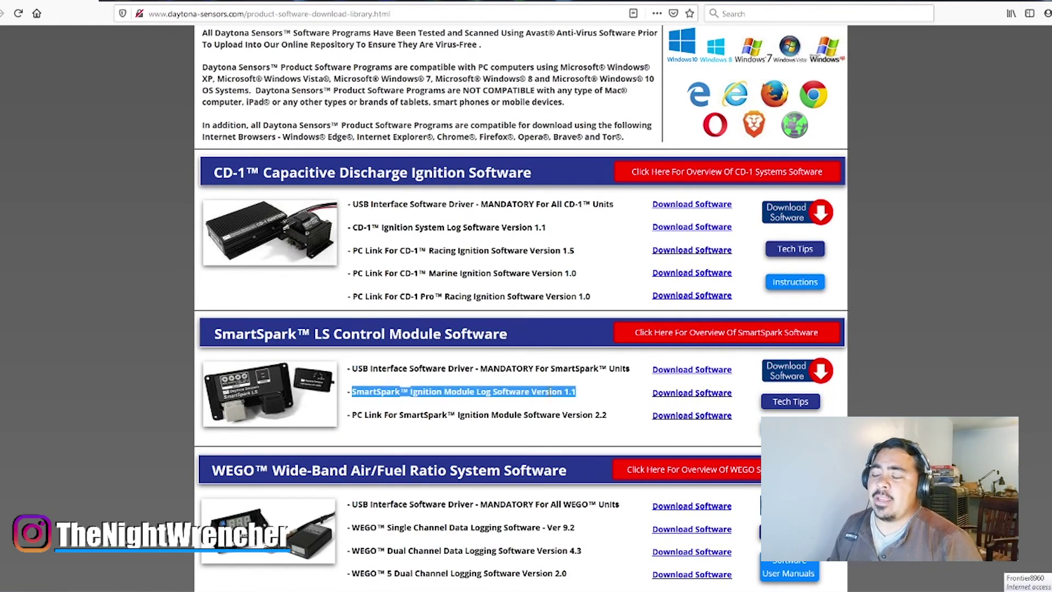
{"action": "left_click_drag", "start_coordinate": [357, 415], "coordinate": [529, 415]}
{"action": "left_click", "coordinate": [354, 412]}
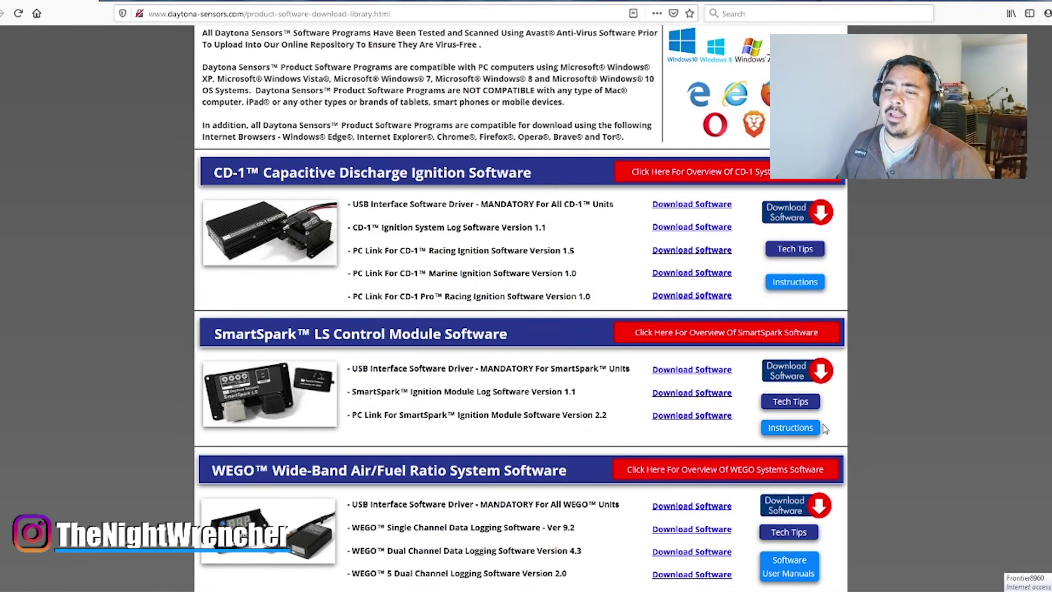
Open the product instructions and user manuals library and scroll to the SmartSpark section
{"action": "left_click", "coordinate": [791, 428]}
{"action": "scroll", "coordinate": [589, 352], "scroll_direction": "down", "scroll_amount": 4}
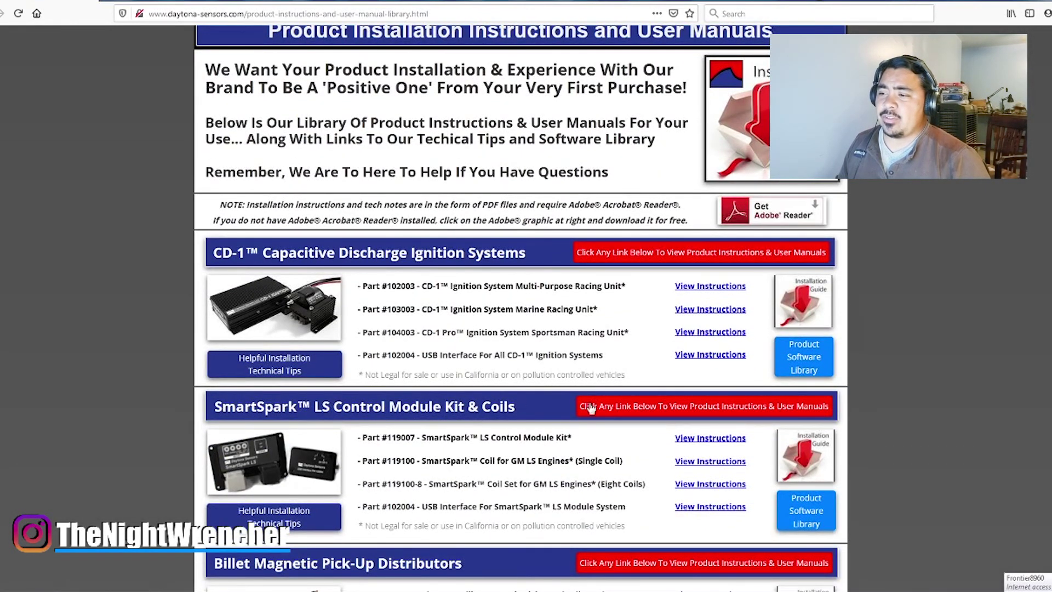
{"action": "scroll", "coordinate": [483, 473], "scroll_direction": "down", "scroll_amount": 1}
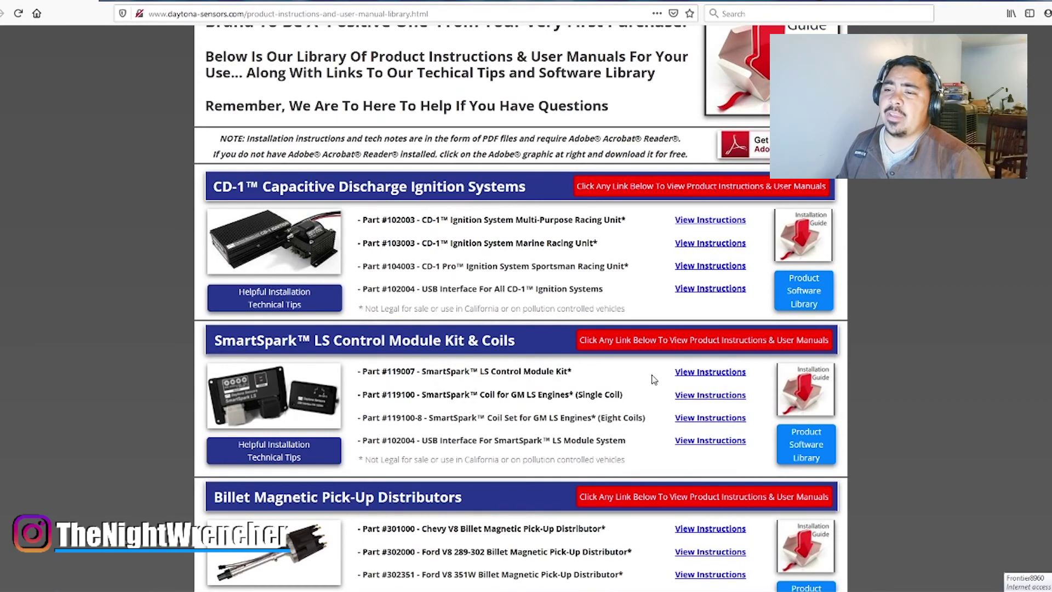
Open the Part #119007 SmartSpark LS installation PDF and page through it
{"action": "left_click", "coordinate": [710, 371]}
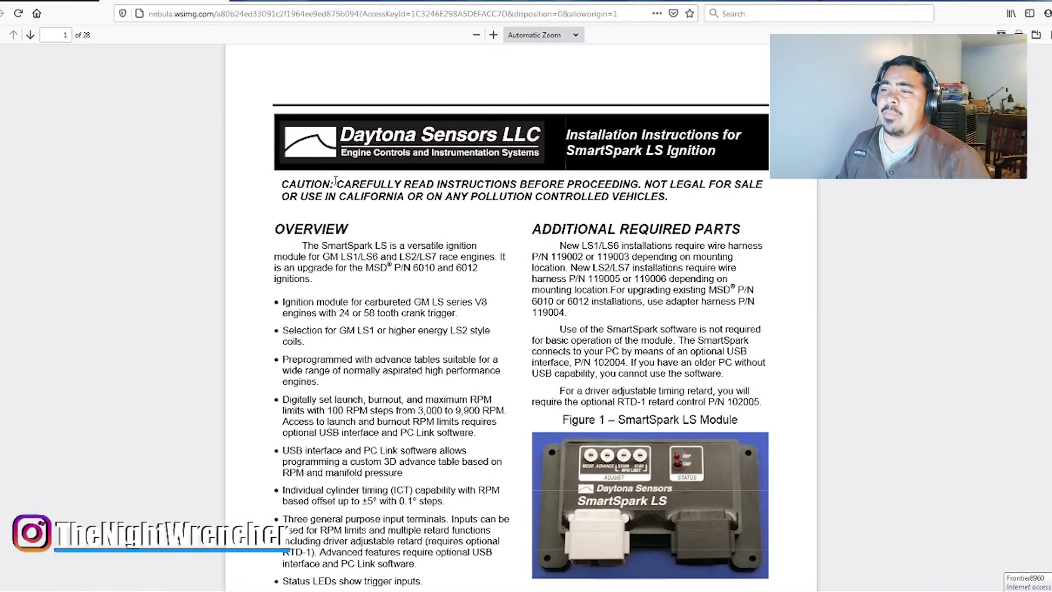
{"action": "scroll", "coordinate": [335, 180], "scroll_direction": "down", "scroll_amount": 20}
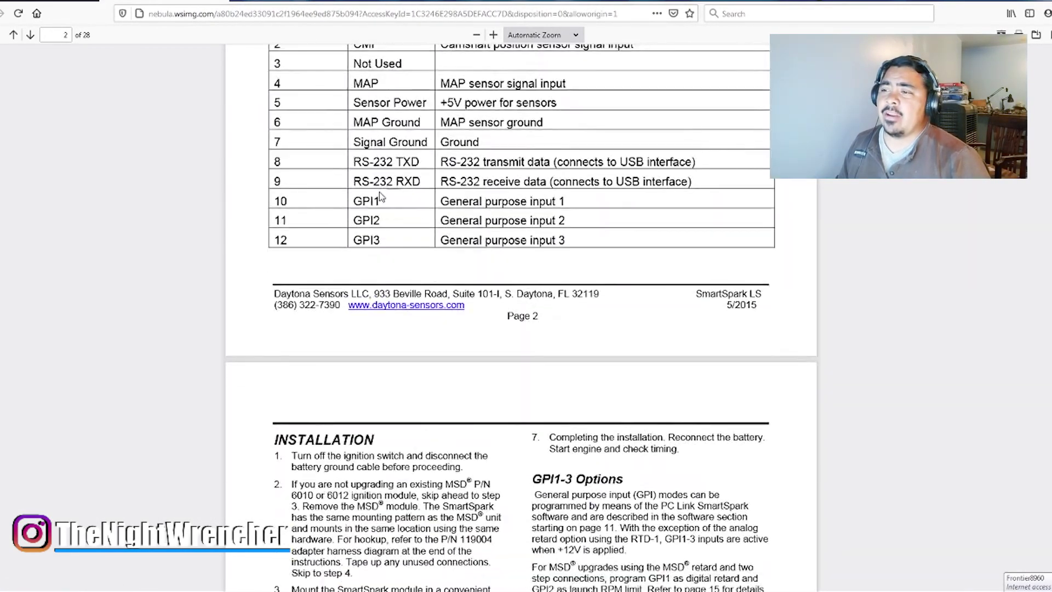
{"action": "scroll", "coordinate": [381, 196], "scroll_direction": "down", "scroll_amount": 20}
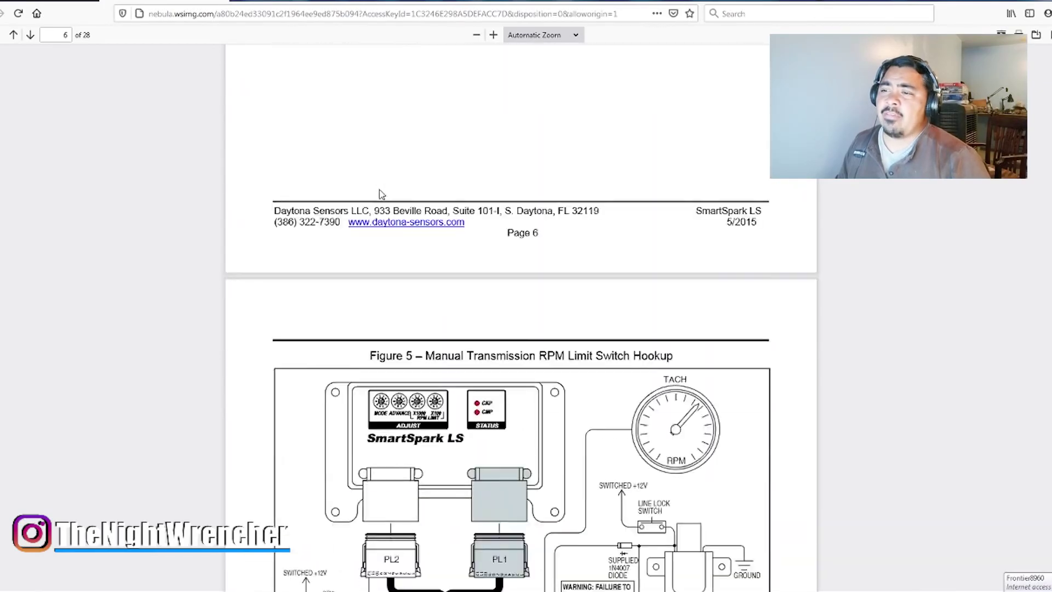
{"action": "scroll", "coordinate": [382, 194], "scroll_direction": "down", "scroll_amount": 20}
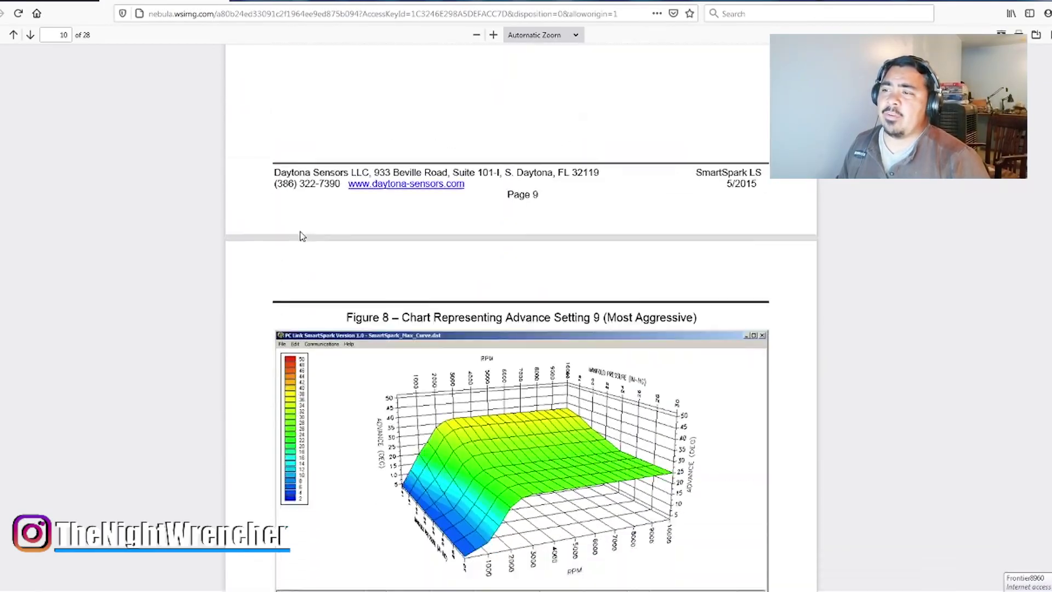
{"action": "scroll", "coordinate": [301, 236], "scroll_direction": "down", "scroll_amount": 20}
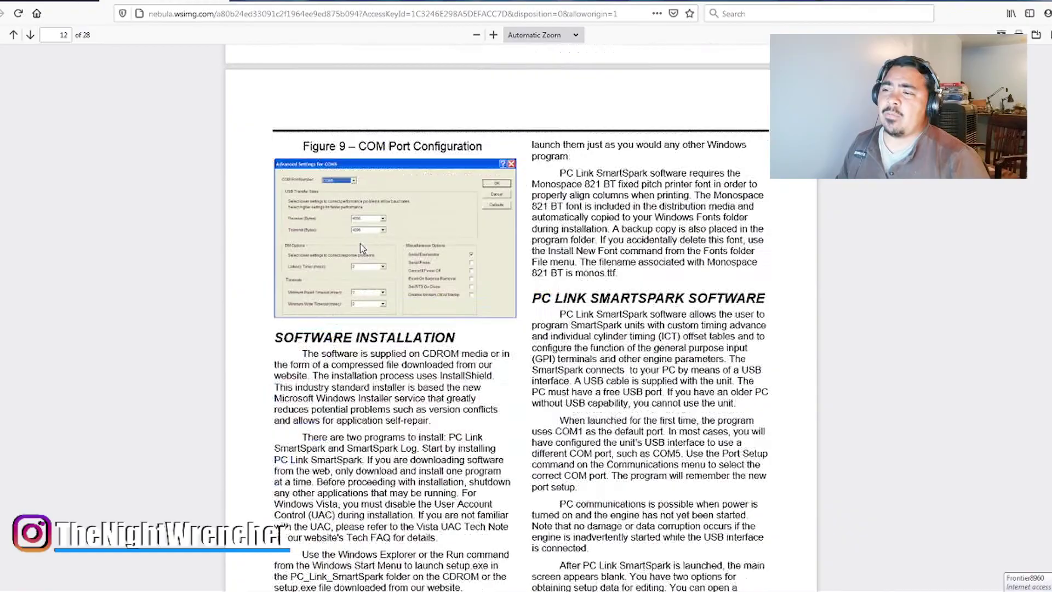
{"action": "scroll", "coordinate": [360, 246], "scroll_direction": "down", "scroll_amount": 20}
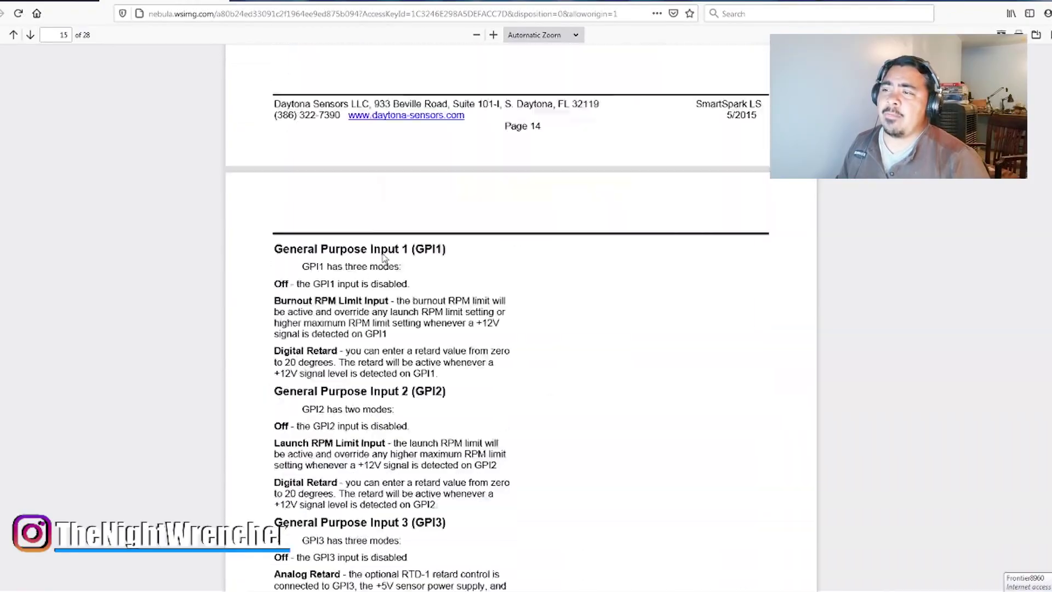
{"action": "scroll", "coordinate": [383, 257], "scroll_direction": "down", "scroll_amount": 20}
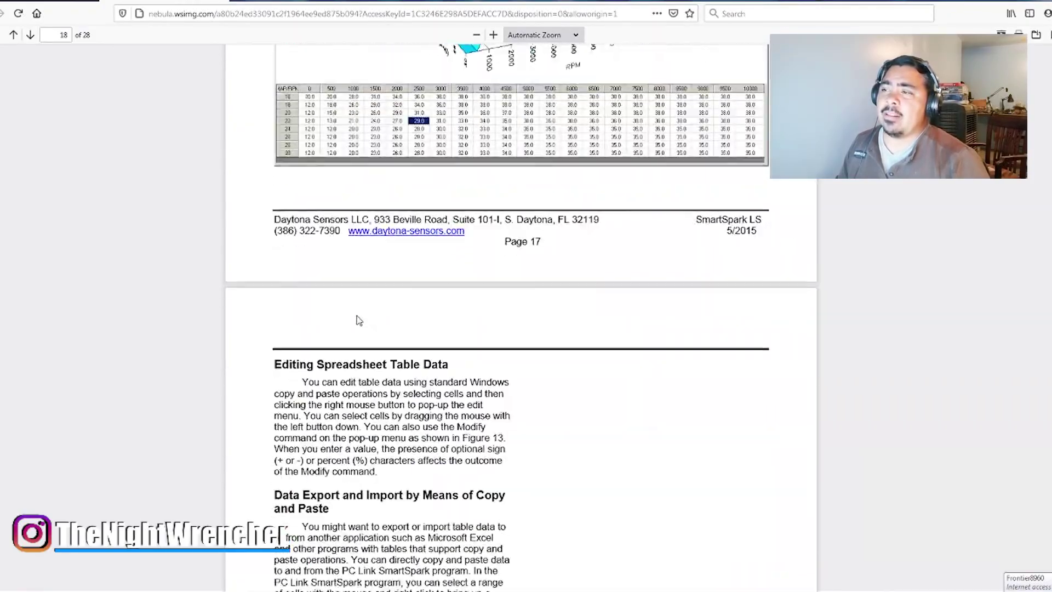
{"action": "scroll", "coordinate": [359, 321], "scroll_direction": "down", "scroll_amount": 10}
Return to the software download library and open the Technical Information Center via SmartSpark Tech Tips
{"action": "left_click", "coordinate": [215, 2]}
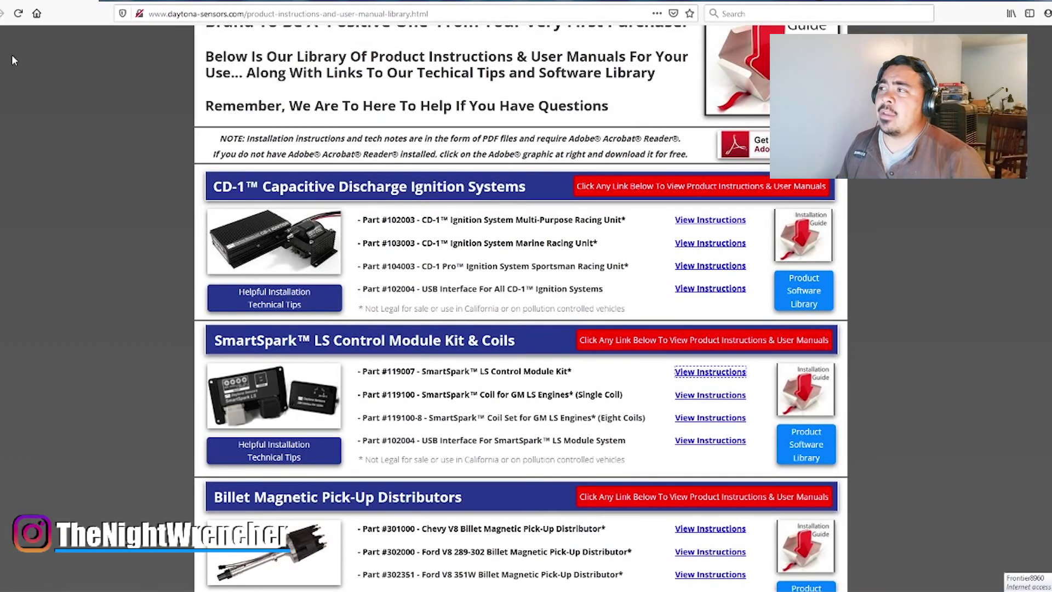
{"action": "key", "text": "alt+Left"}
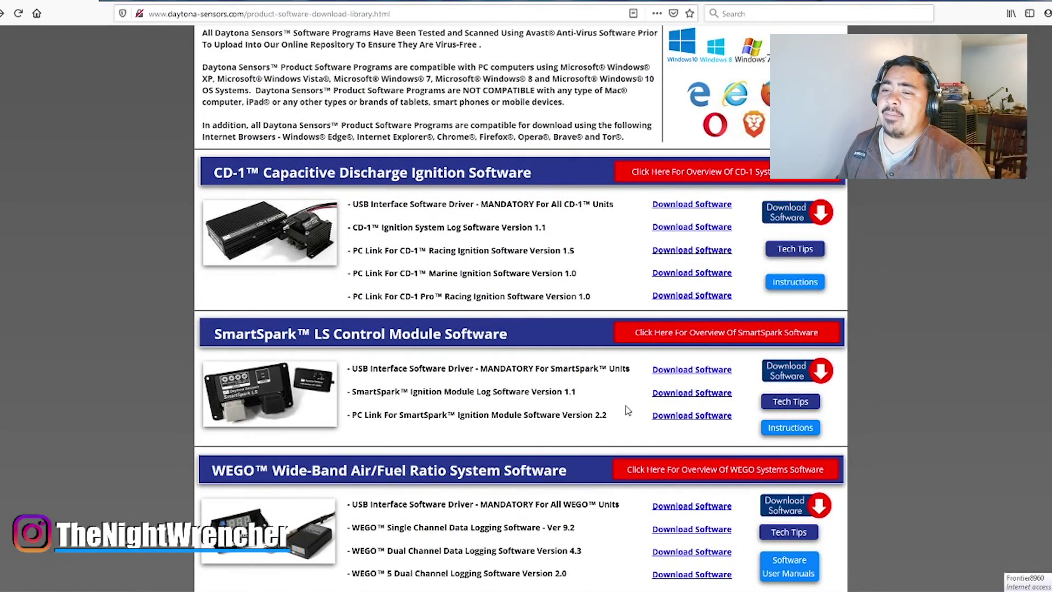
{"action": "left_click", "coordinate": [801, 405]}
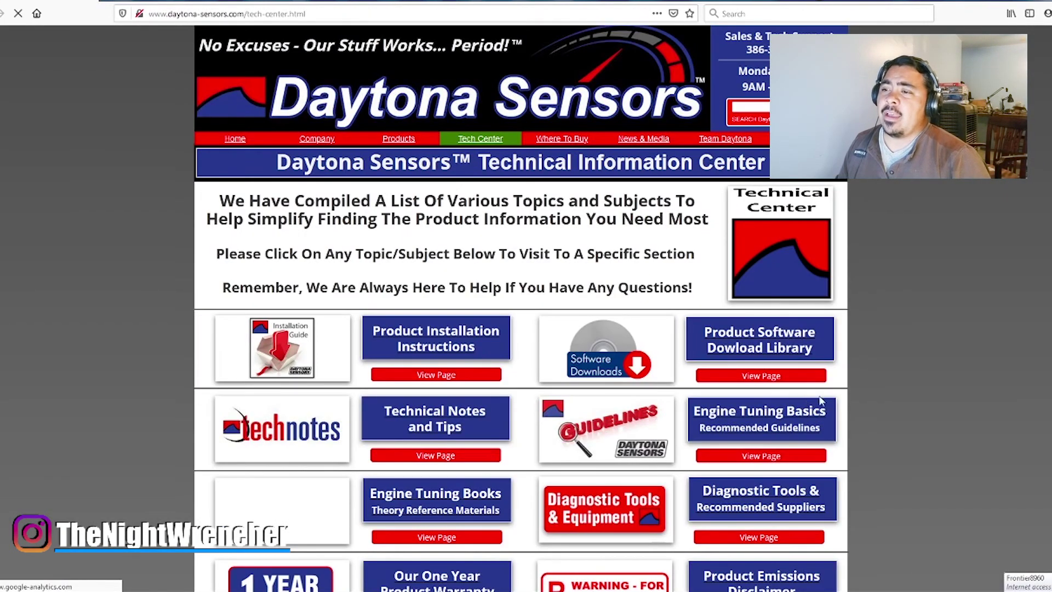
{"action": "scroll", "coordinate": [973, 298], "scroll_direction": "down", "scroll_amount": 4}
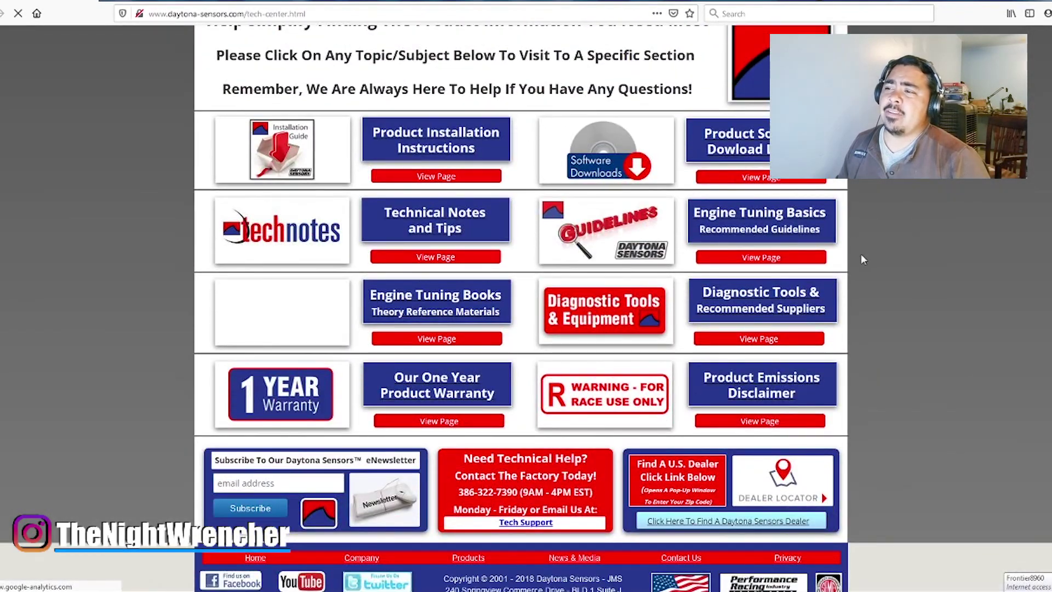
{"action": "scroll", "coordinate": [317, 235], "scroll_direction": "up", "scroll_amount": 2}
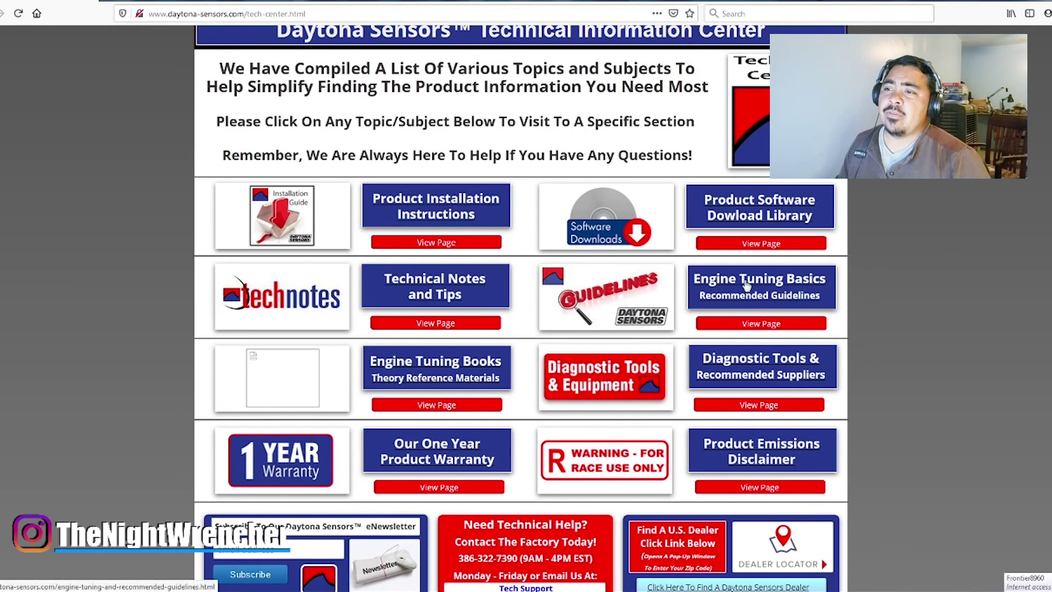
Read the Engine Tuning Basics page covering compression ratio, ignition timing and AFR
{"action": "left_click", "coordinate": [756, 290]}
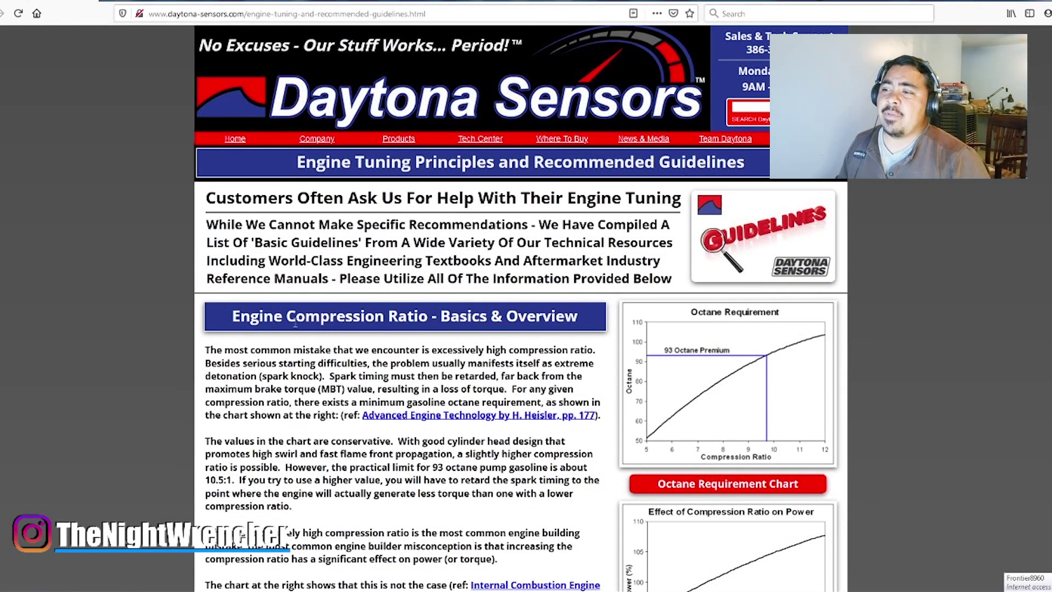
{"action": "scroll", "coordinate": [681, 304], "scroll_direction": "down", "scroll_amount": 5}
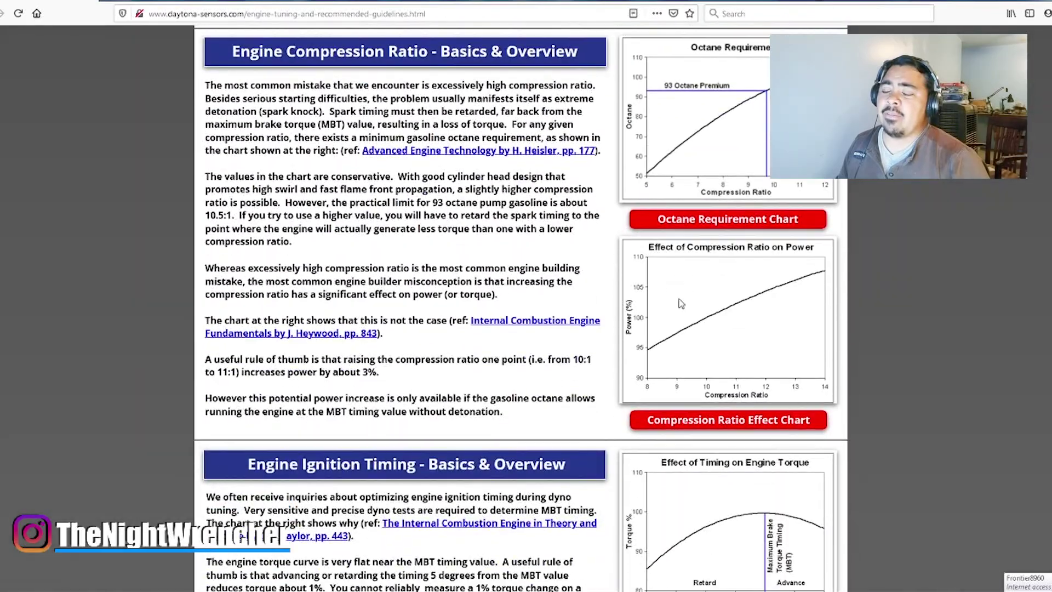
{"action": "scroll", "coordinate": [681, 303], "scroll_direction": "down", "scroll_amount": 2}
{"action": "scroll", "coordinate": [378, 333], "scroll_direction": "down", "scroll_amount": 4}
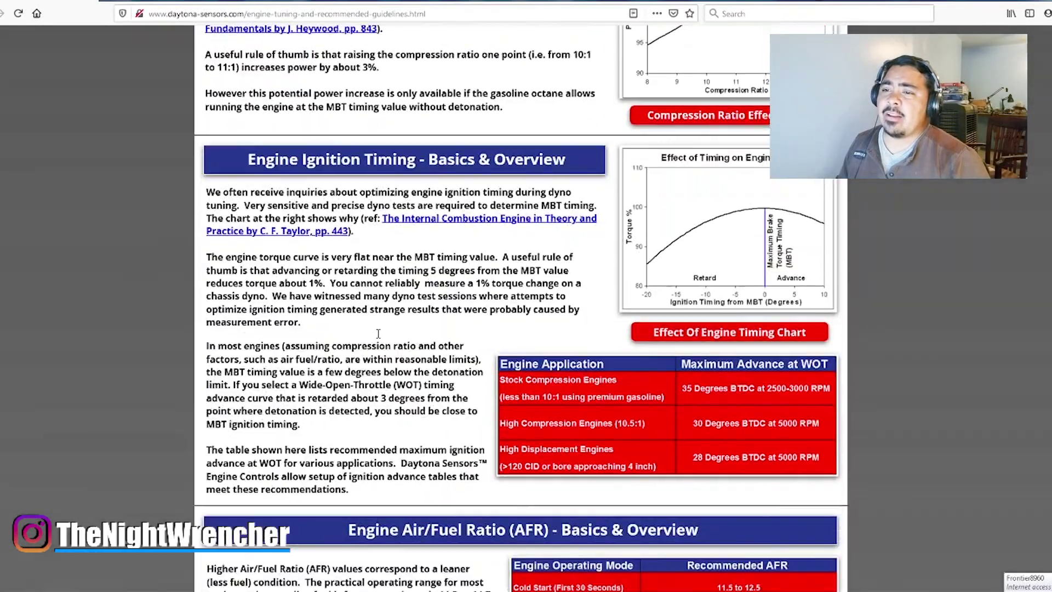
{"action": "scroll", "coordinate": [378, 334], "scroll_direction": "up", "scroll_amount": 7}
{"action": "scroll", "coordinate": [388, 274], "scroll_direction": "down", "scroll_amount": 8}
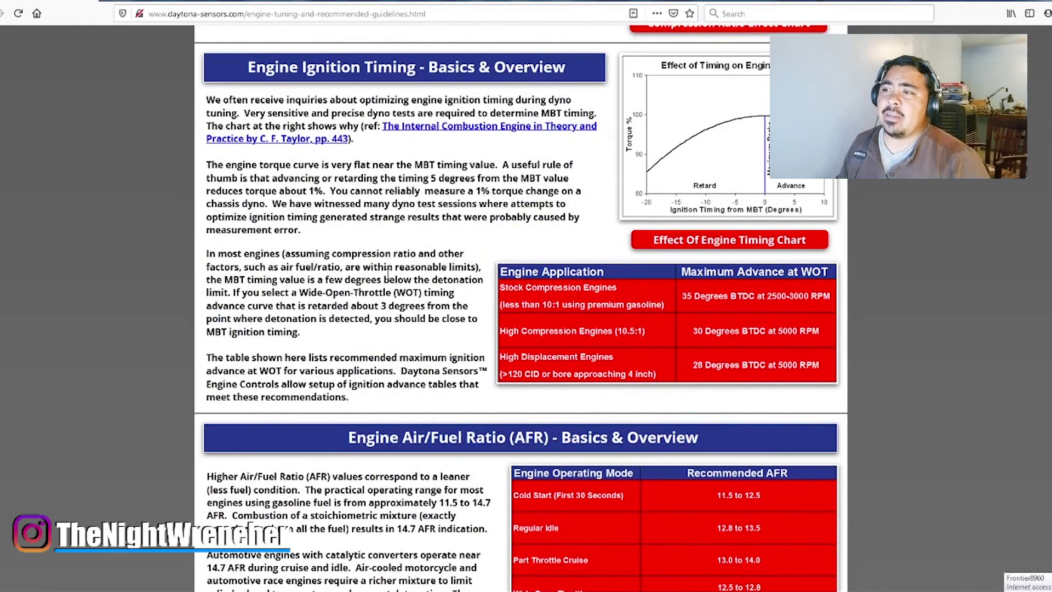
{"action": "scroll", "coordinate": [637, 204], "scroll_direction": "up", "scroll_amount": 7}
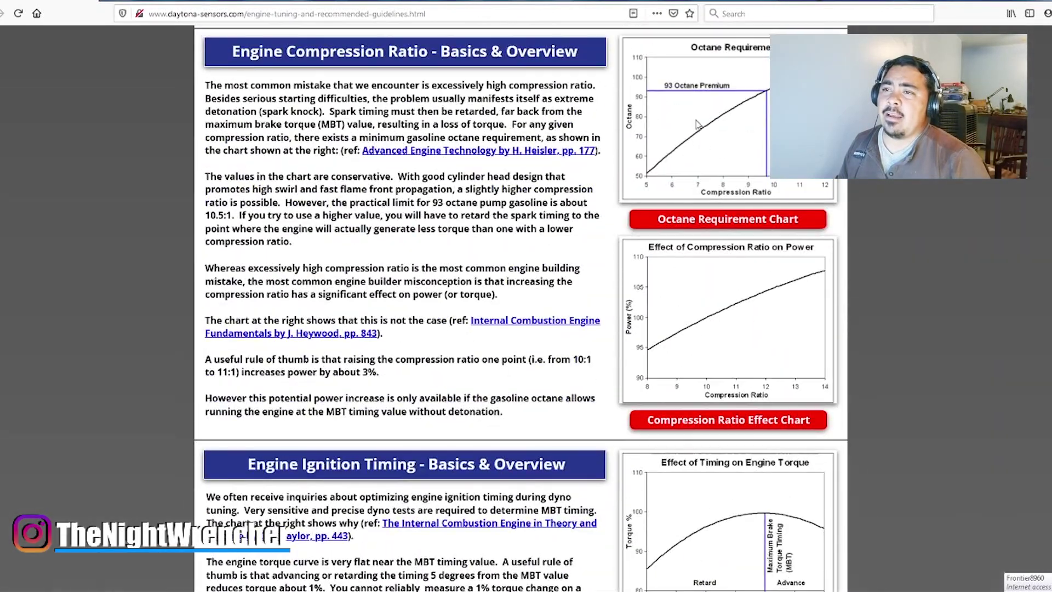
{"action": "scroll", "coordinate": [548, 263], "scroll_direction": "down", "scroll_amount": 15}
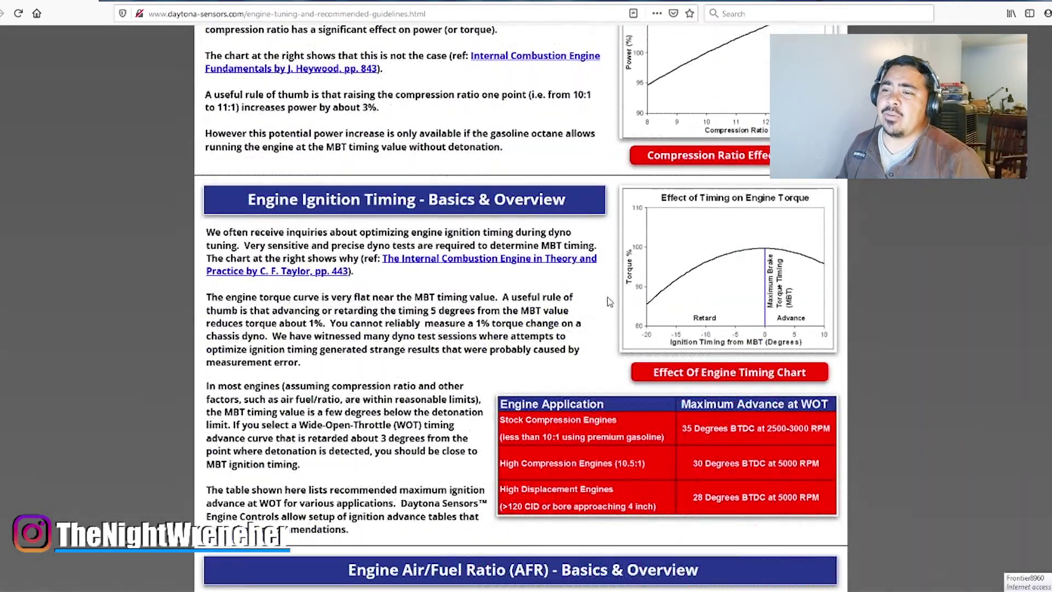
{"action": "scroll", "coordinate": [395, 285], "scroll_direction": "down", "scroll_amount": 8}
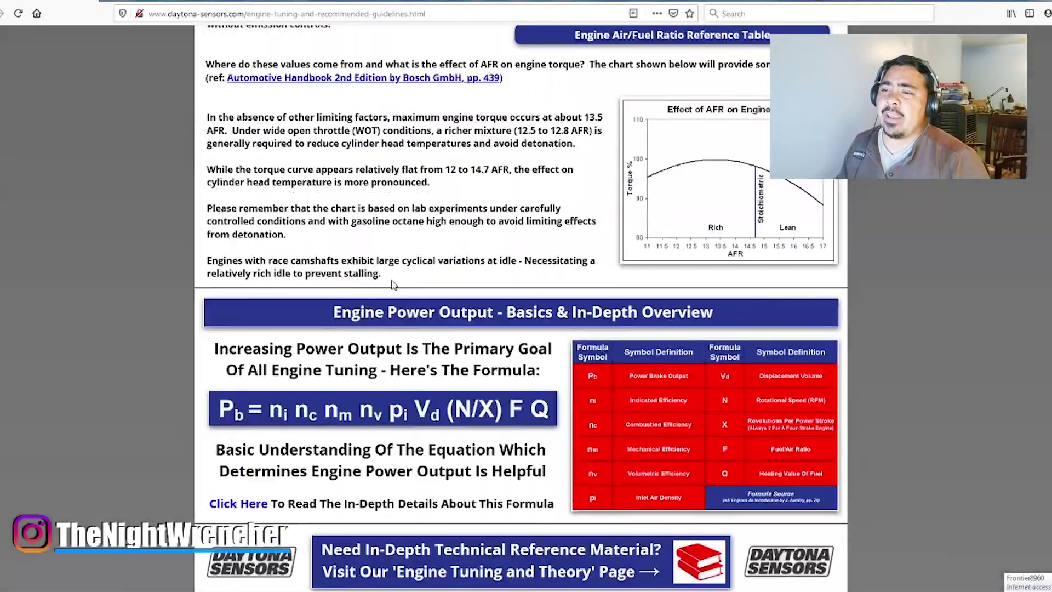
{"action": "scroll", "coordinate": [406, 279], "scroll_direction": "up", "scroll_amount": 3}
{"action": "scroll", "coordinate": [405, 279], "scroll_direction": "up", "scroll_amount": 20}
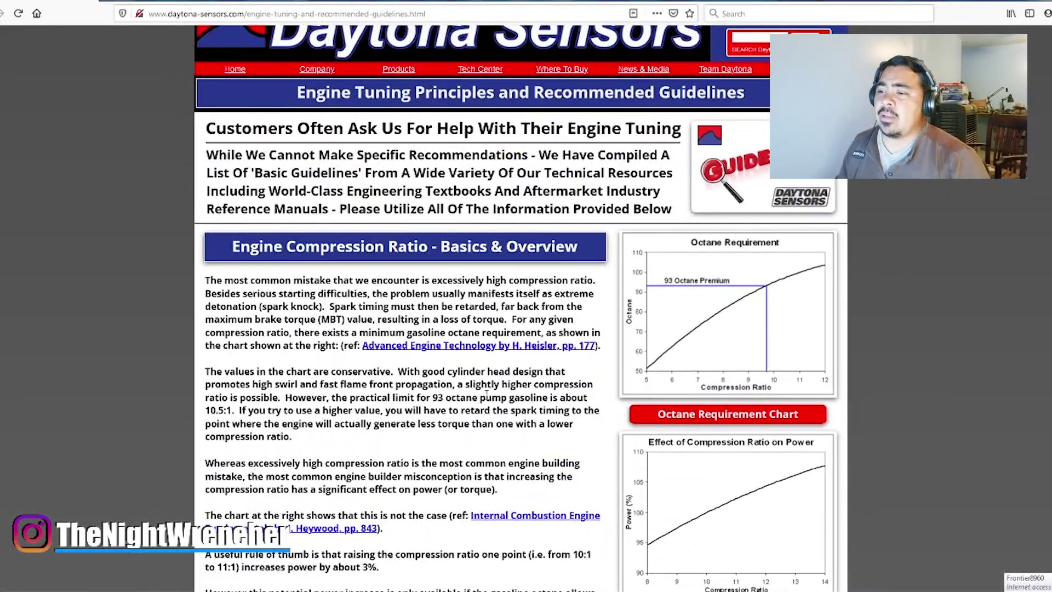
Go back and jump to the SmartSpark LS notes in Technical Notes and Tips
{"action": "key", "text": "alt+Left"}
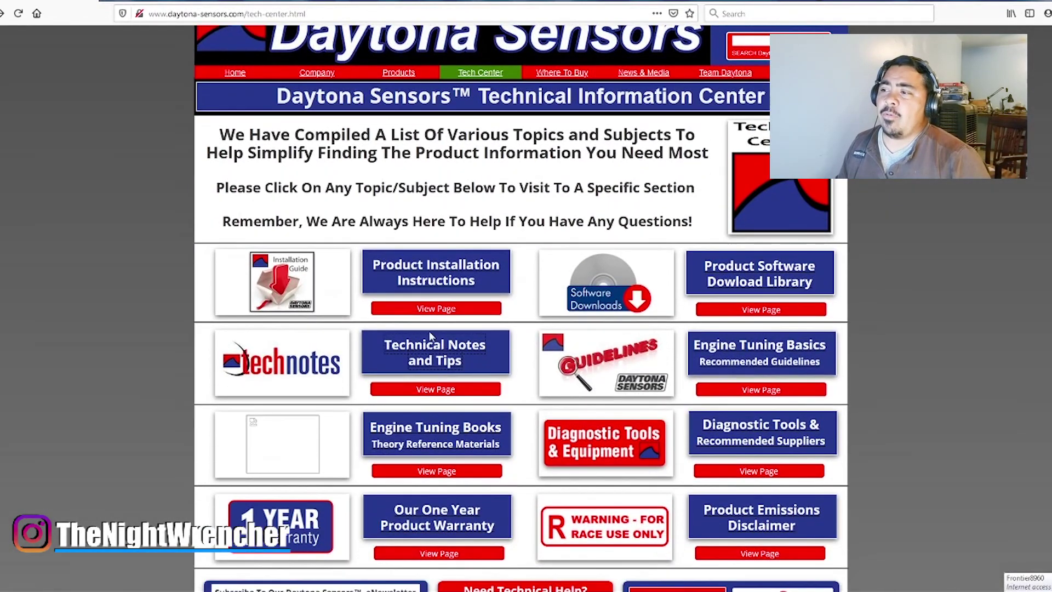
{"action": "scroll", "coordinate": [585, 342], "scroll_direction": "down", "scroll_amount": 1}
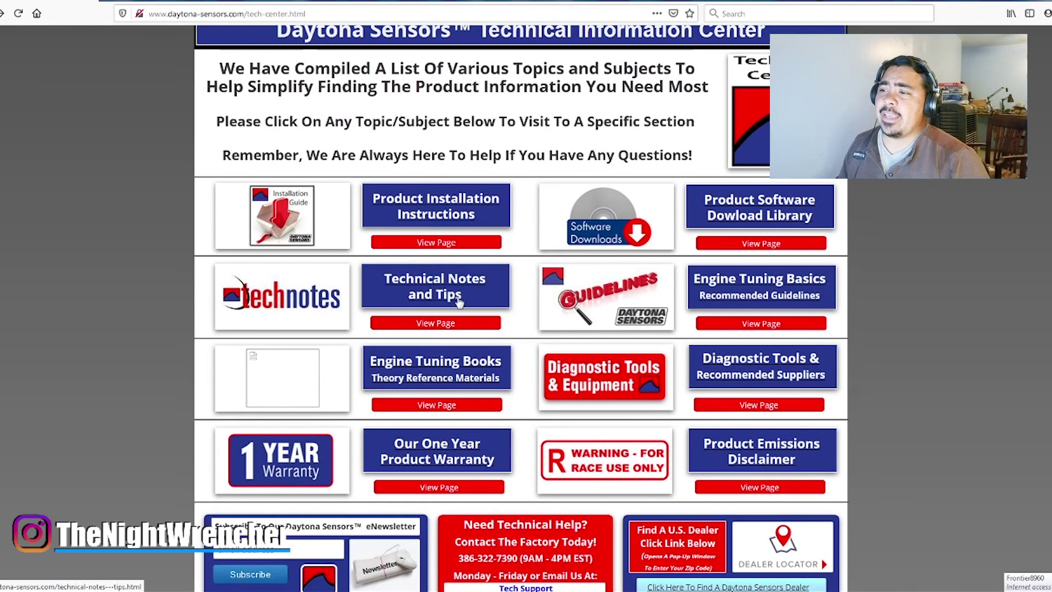
{"action": "left_click", "coordinate": [440, 299]}
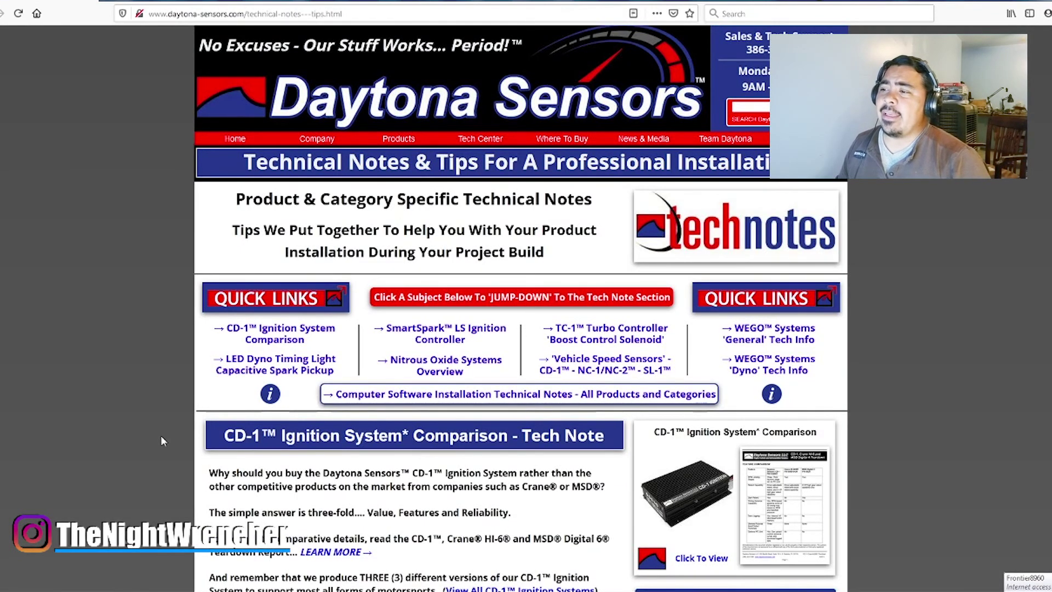
{"action": "left_click", "coordinate": [446, 341]}
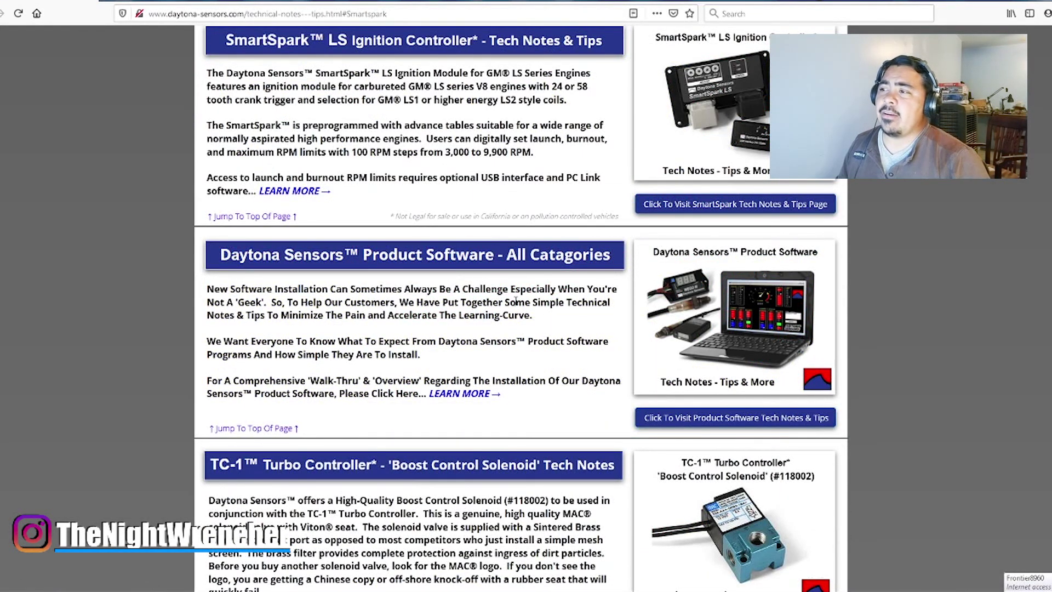
Open the full SmartSpark LS Ignition Module & Coils tech notes page and read through it
{"action": "left_click", "coordinate": [296, 193]}
{"action": "scroll", "coordinate": [198, 365], "scroll_direction": "down", "scroll_amount": 4}
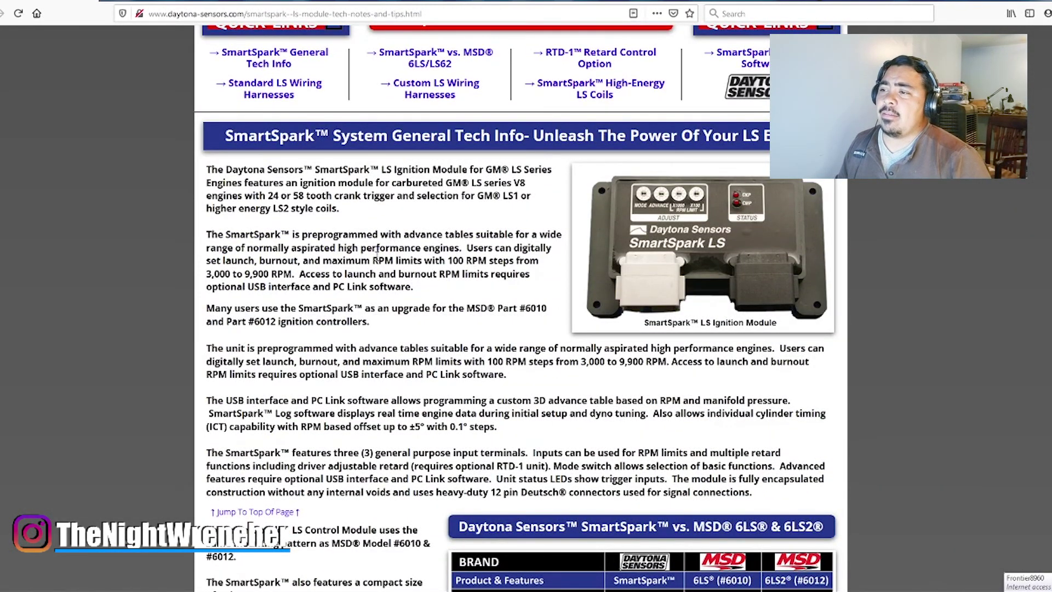
{"action": "scroll", "coordinate": [377, 252], "scroll_direction": "down", "scroll_amount": 3}
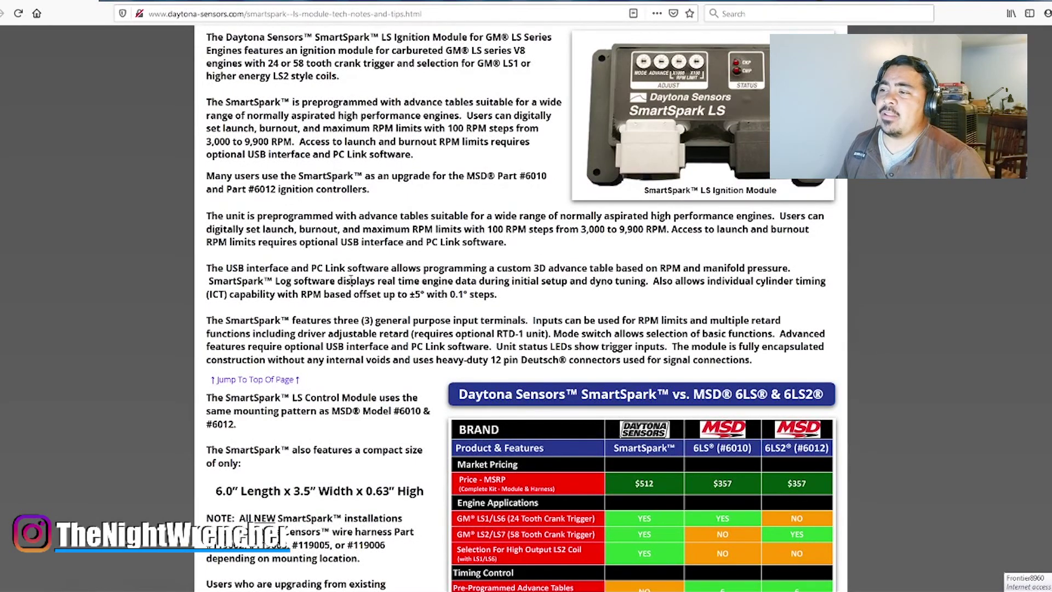
{"action": "scroll", "coordinate": [351, 278], "scroll_direction": "down", "scroll_amount": 3}
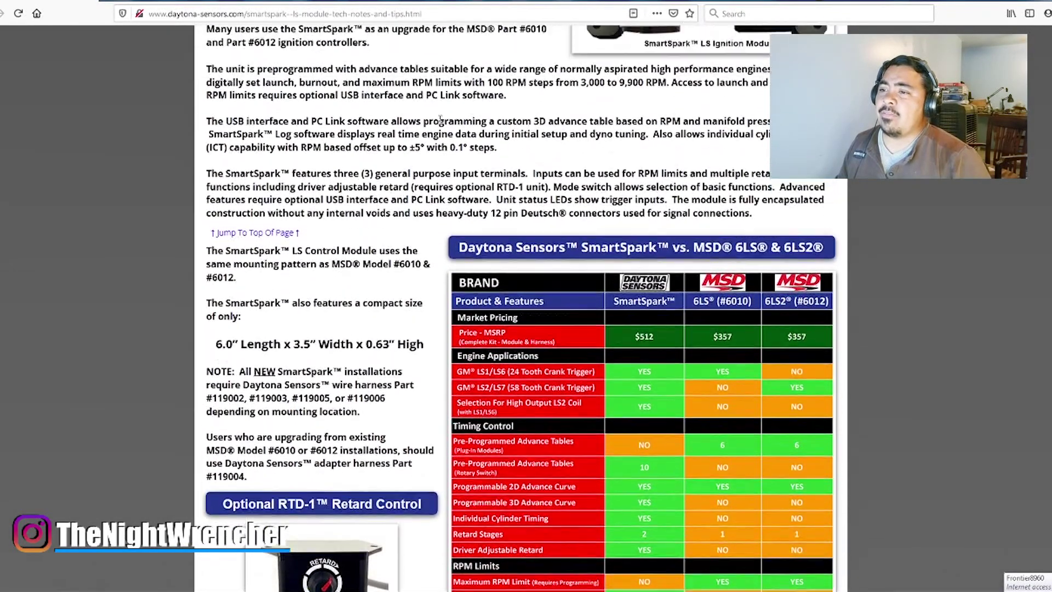
{"action": "scroll", "coordinate": [717, 170], "scroll_direction": "down", "scroll_amount": 3}
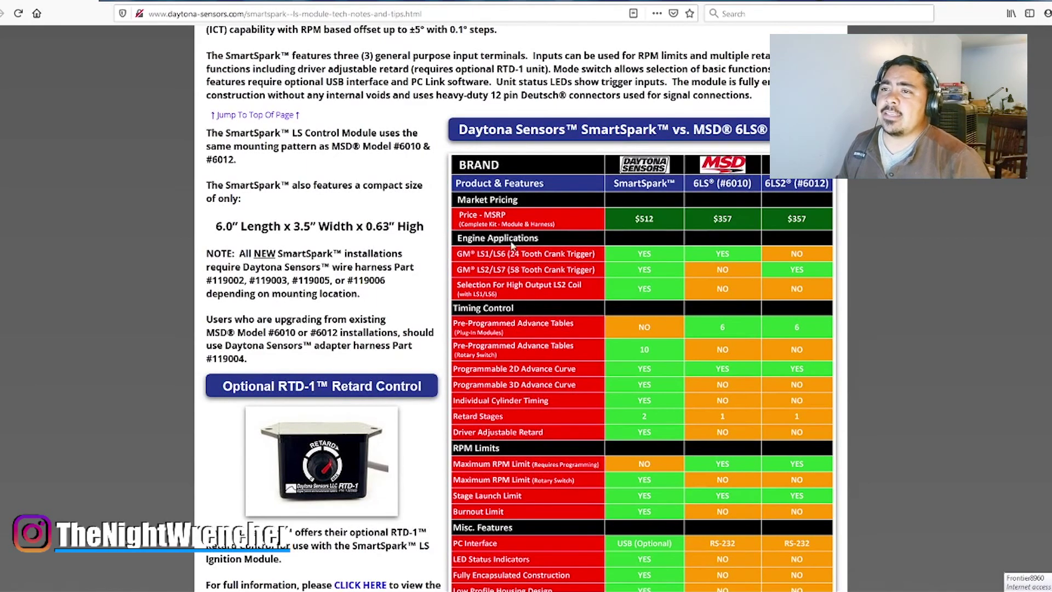
{"action": "scroll", "coordinate": [367, 219], "scroll_direction": "down", "scroll_amount": 9}
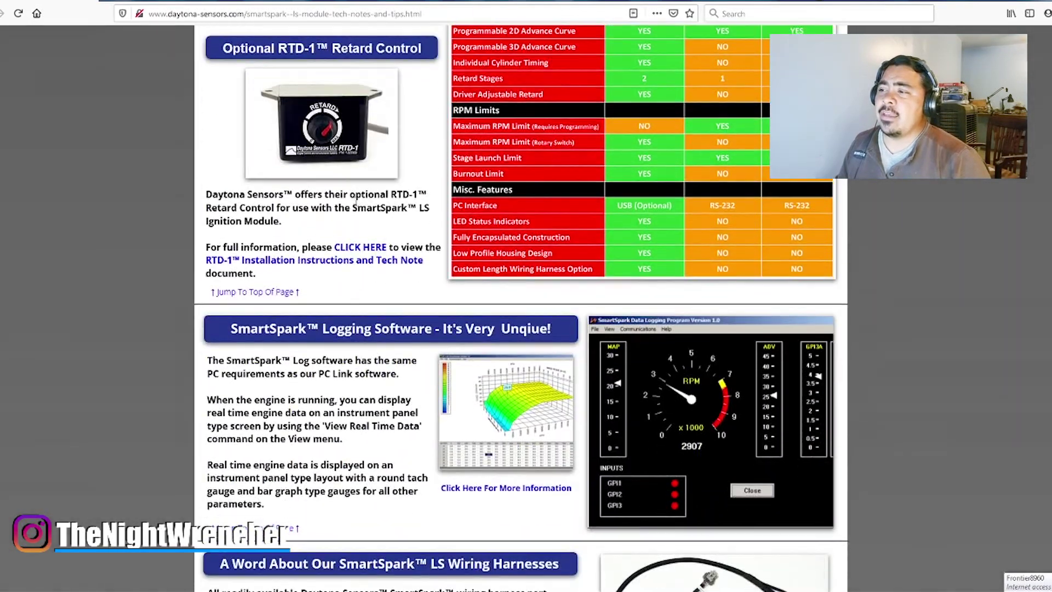
{"action": "scroll", "coordinate": [333, 132], "scroll_direction": "up", "scroll_amount": 3}
{"action": "scroll", "coordinate": [333, 143], "scroll_direction": "down", "scroll_amount": 6}
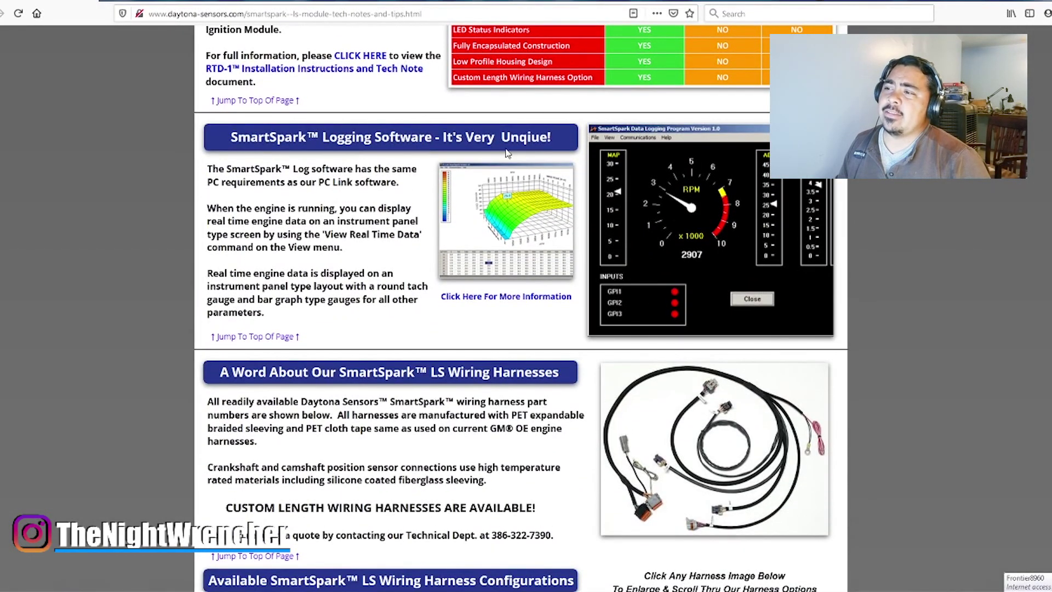
{"action": "scroll", "coordinate": [563, 248], "scroll_direction": "down", "scroll_amount": 5}
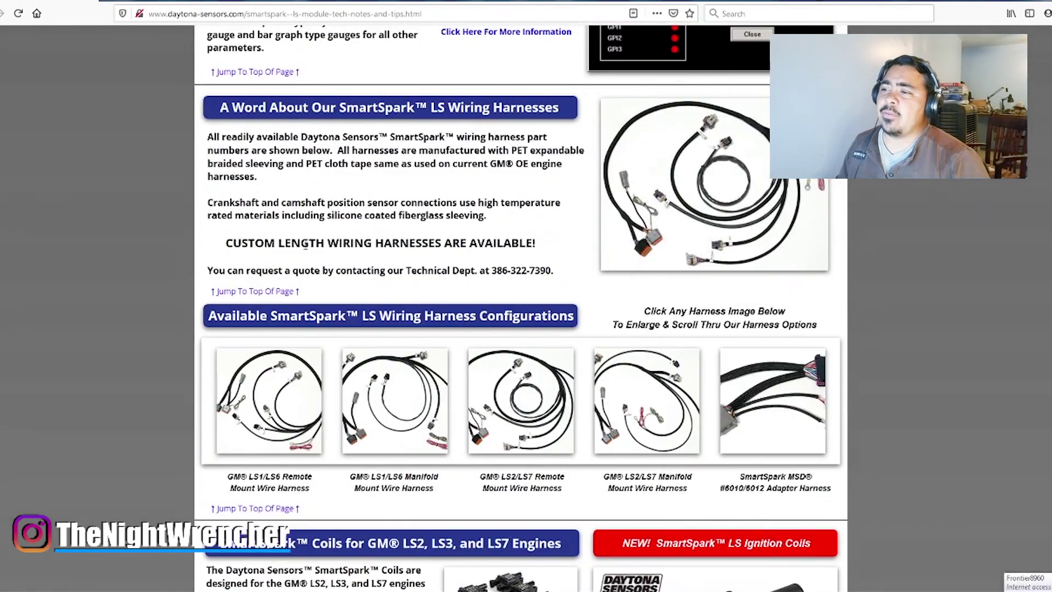
{"action": "scroll", "coordinate": [361, 240], "scroll_direction": "down", "scroll_amount": 3}
{"action": "scroll", "coordinate": [361, 247], "scroll_direction": "up", "scroll_amount": 20}
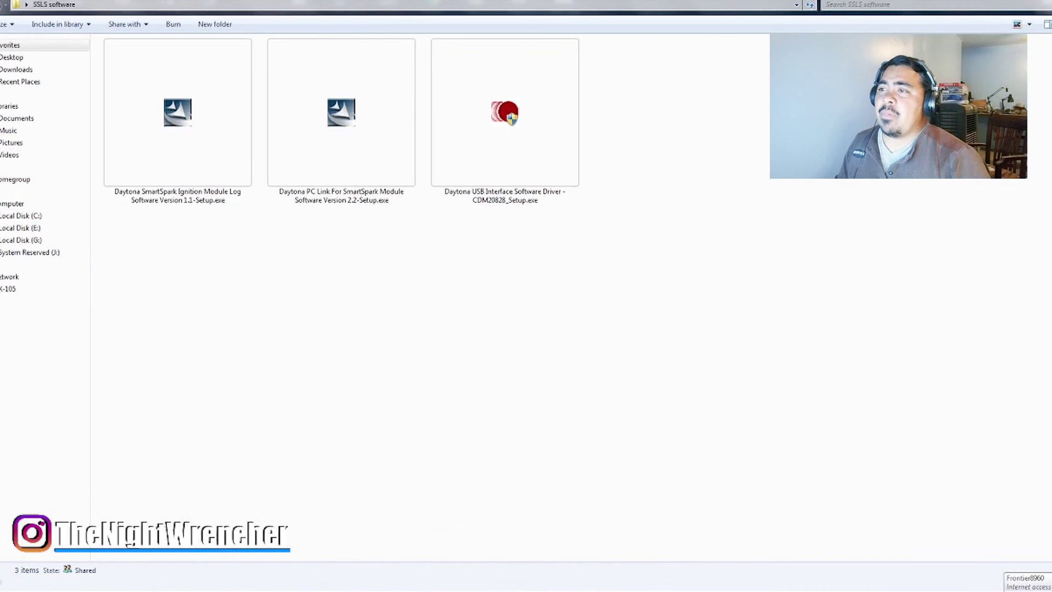
Run CDM20828_Setup.exe as administrator, extract and install the FTDI driver, confirming it installed correctly
{"action": "left_click", "coordinate": [508, 198]}
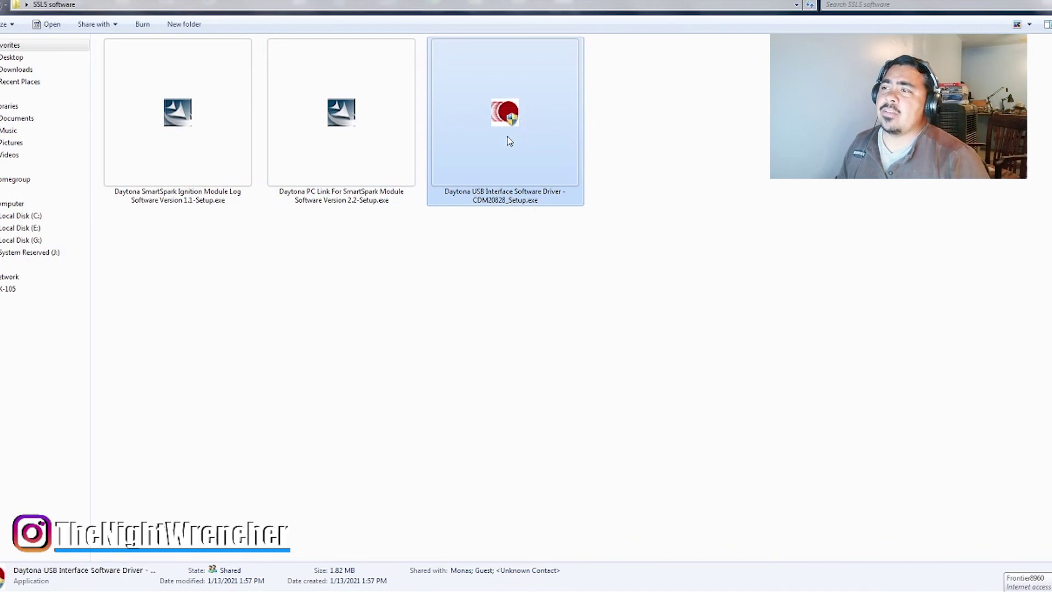
{"action": "right_click", "coordinate": [335, 118]}
{"action": "right_click", "coordinate": [521, 103]}
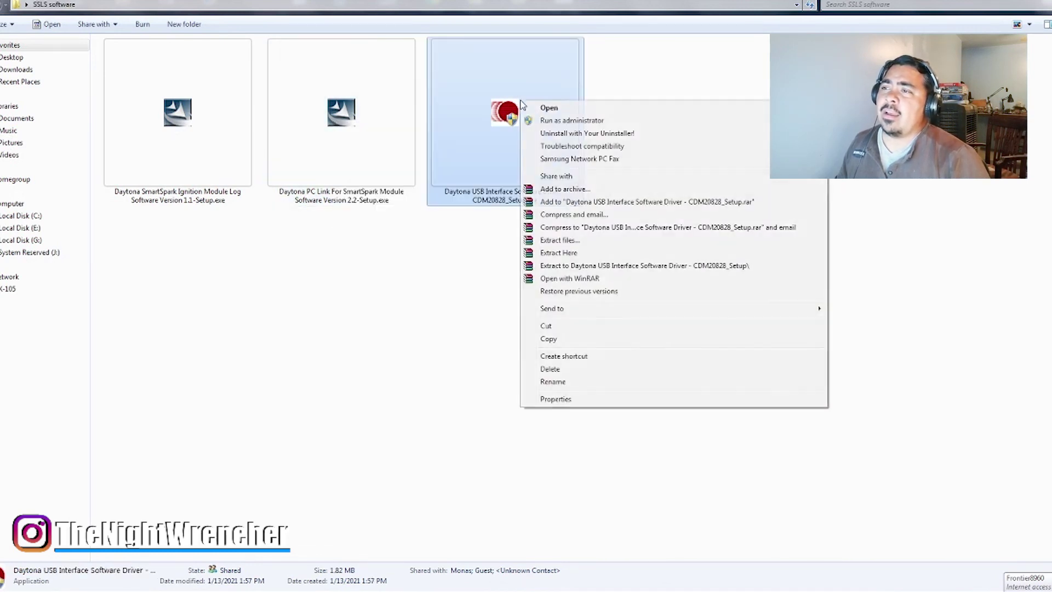
{"action": "left_click", "coordinate": [561, 122]}
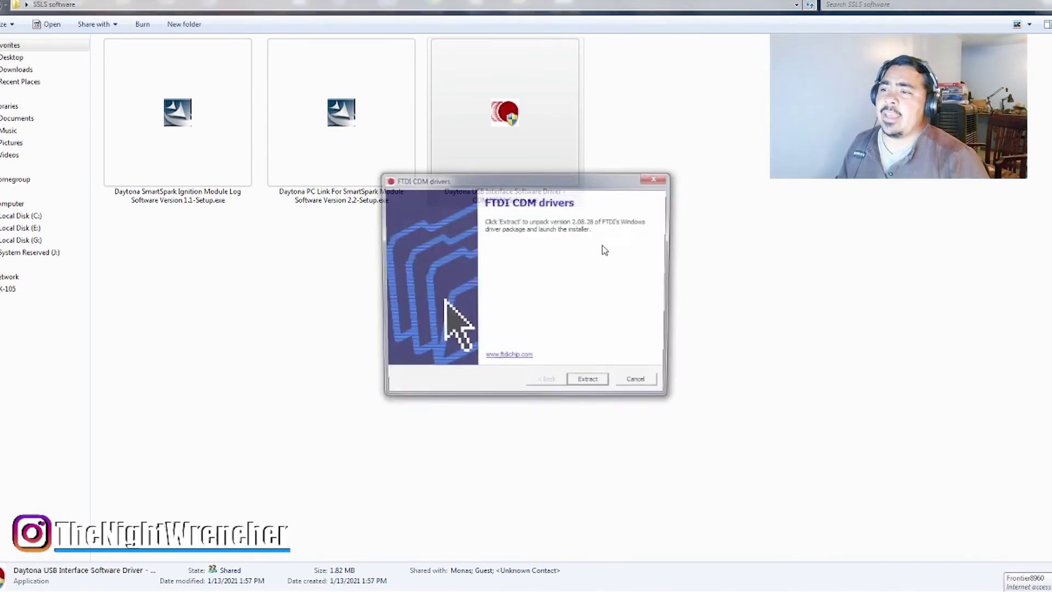
{"action": "left_click", "coordinate": [591, 385]}
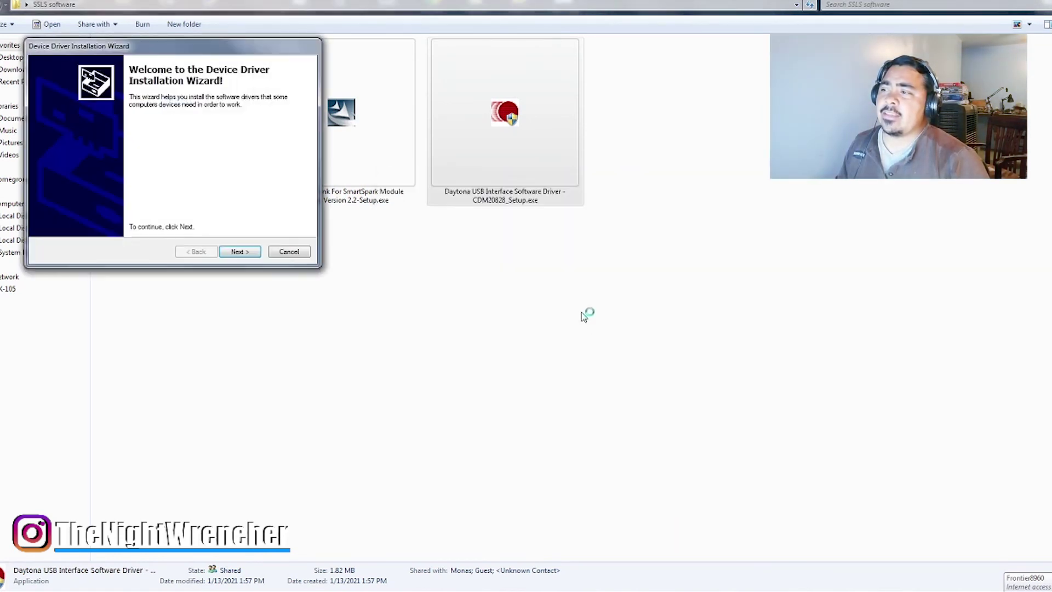
{"action": "left_click", "coordinate": [241, 252]}
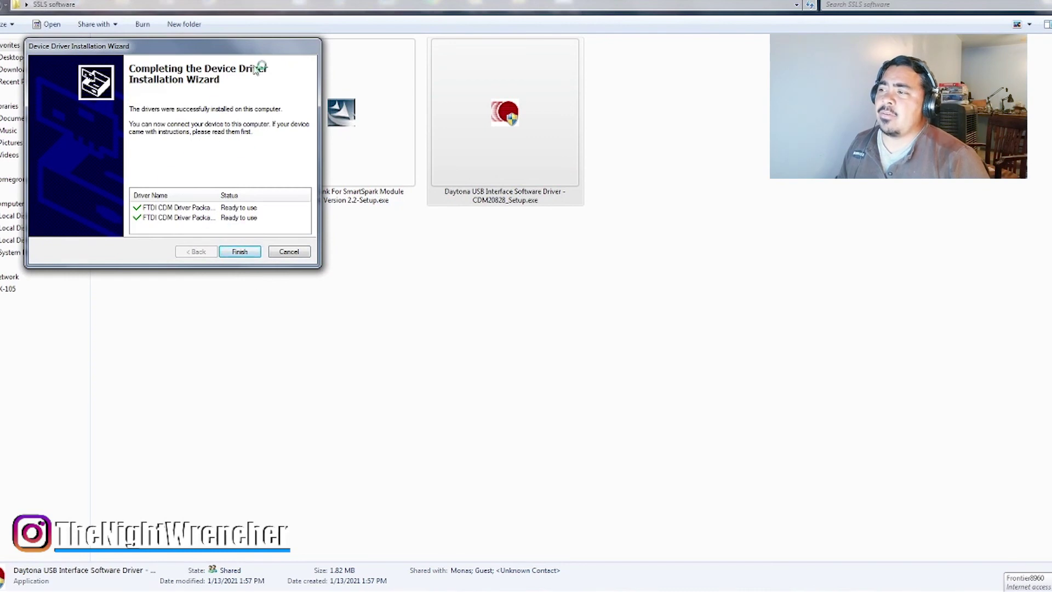
{"action": "left_click", "coordinate": [243, 252]}
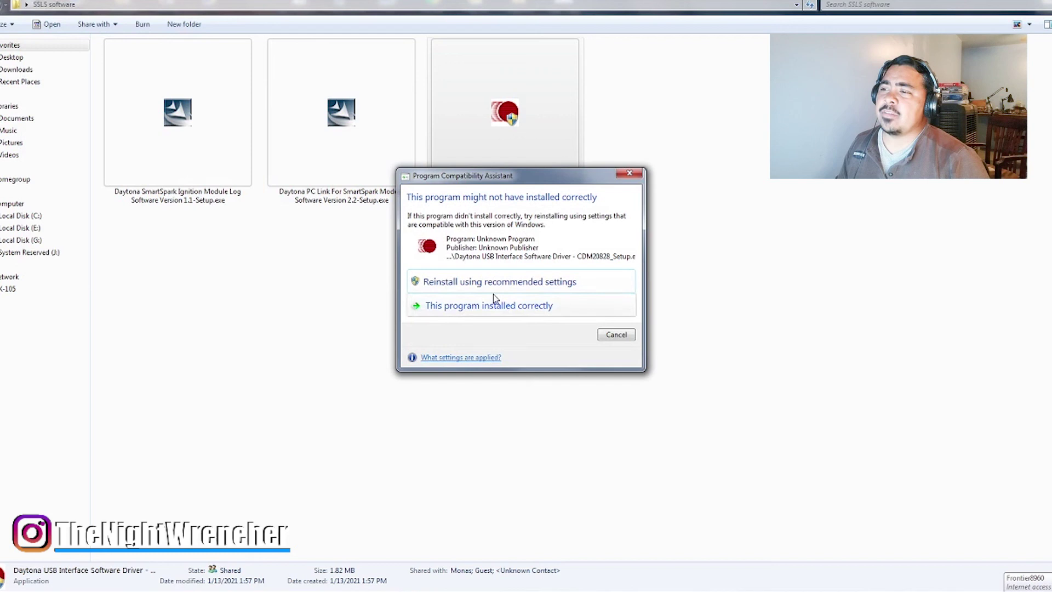
{"action": "left_click", "coordinate": [514, 298]}
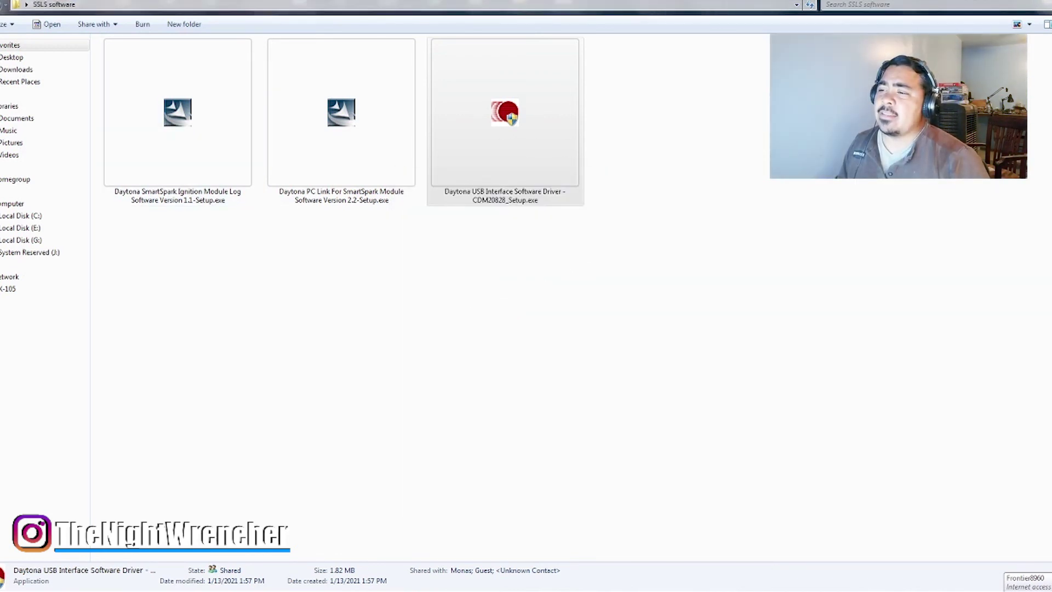
Extract and install the FTDI USB driver package a second time through to Finish
{"action": "left_click", "coordinate": [595, 381]}
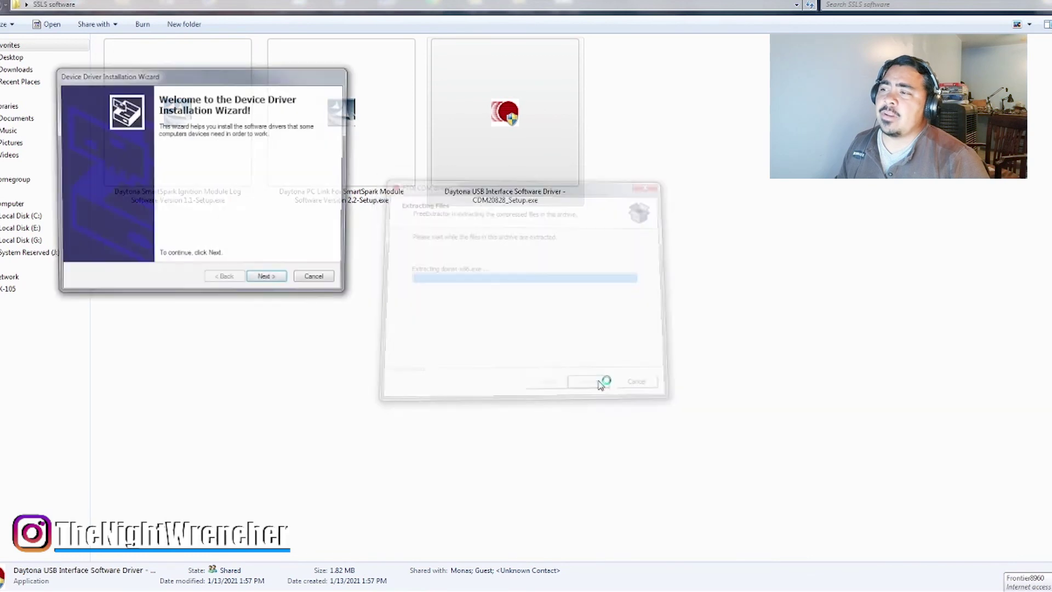
{"action": "left_click", "coordinate": [272, 281]}
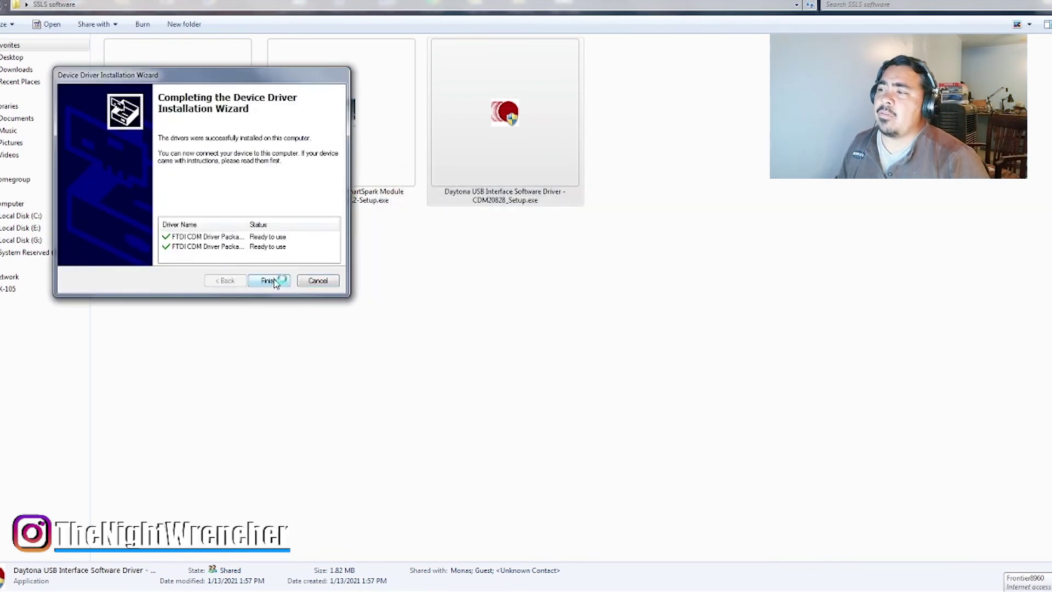
{"action": "left_click", "coordinate": [270, 281]}
{"action": "left_click", "coordinate": [398, 174]}
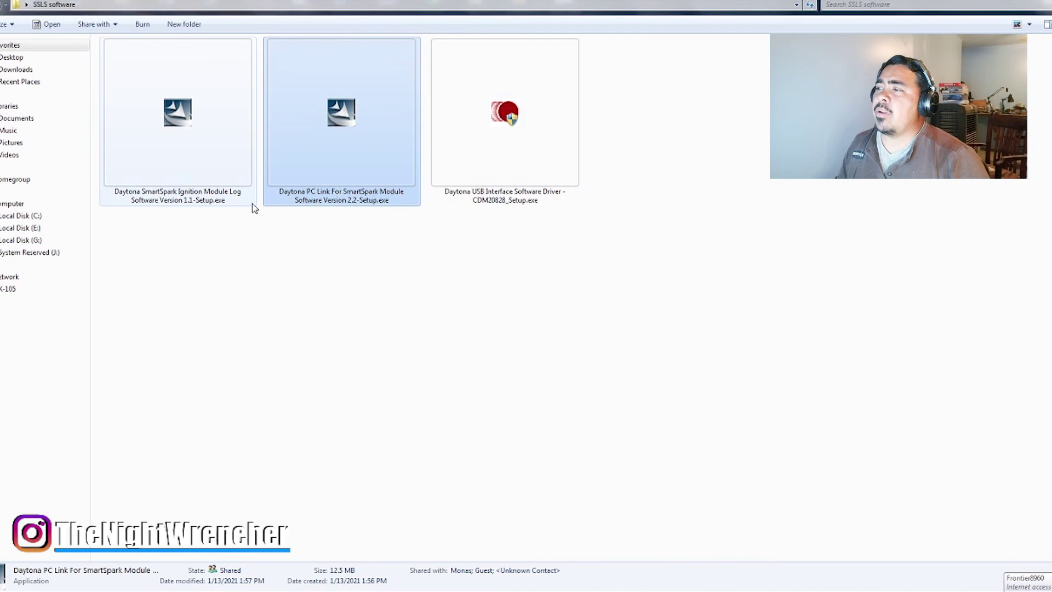
Install PC Link SmartSpark as administrator via Modify and default Custom Setup through to Finish
{"action": "left_click", "coordinate": [217, 199]}
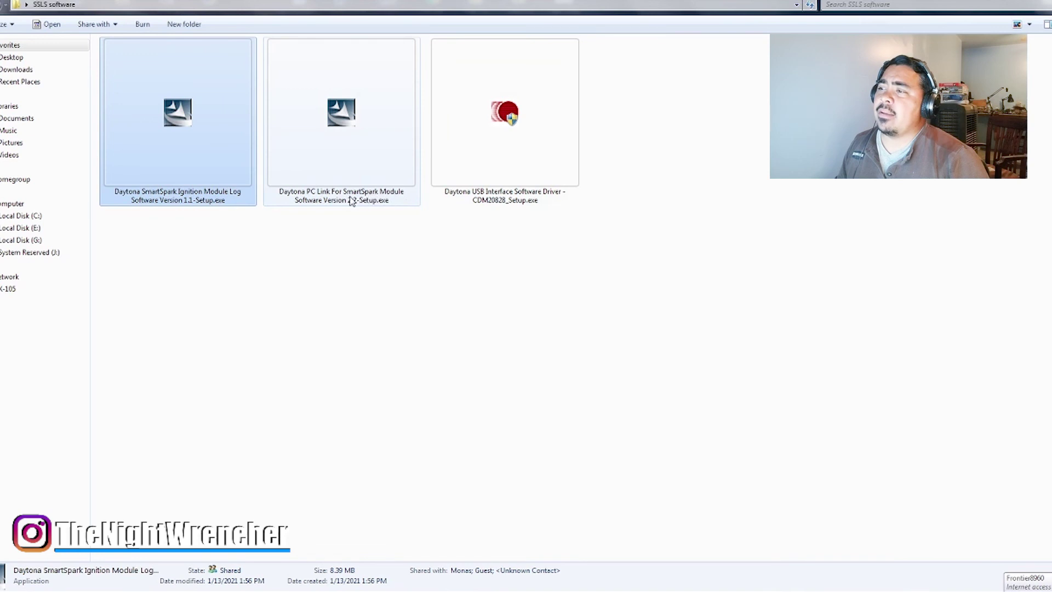
{"action": "left_click", "coordinate": [322, 198]}
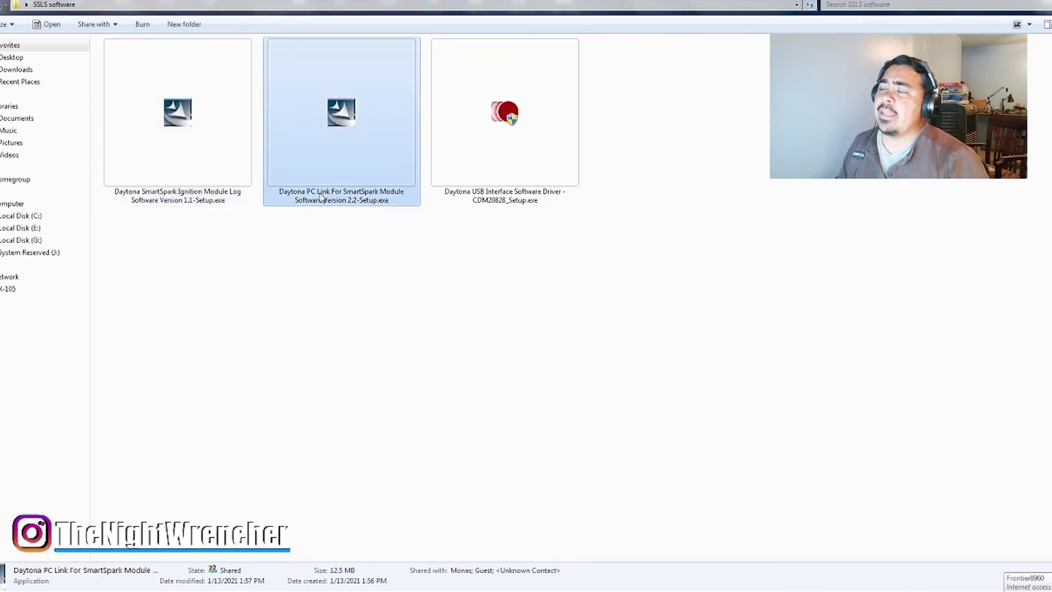
{"action": "right_click", "coordinate": [354, 158]}
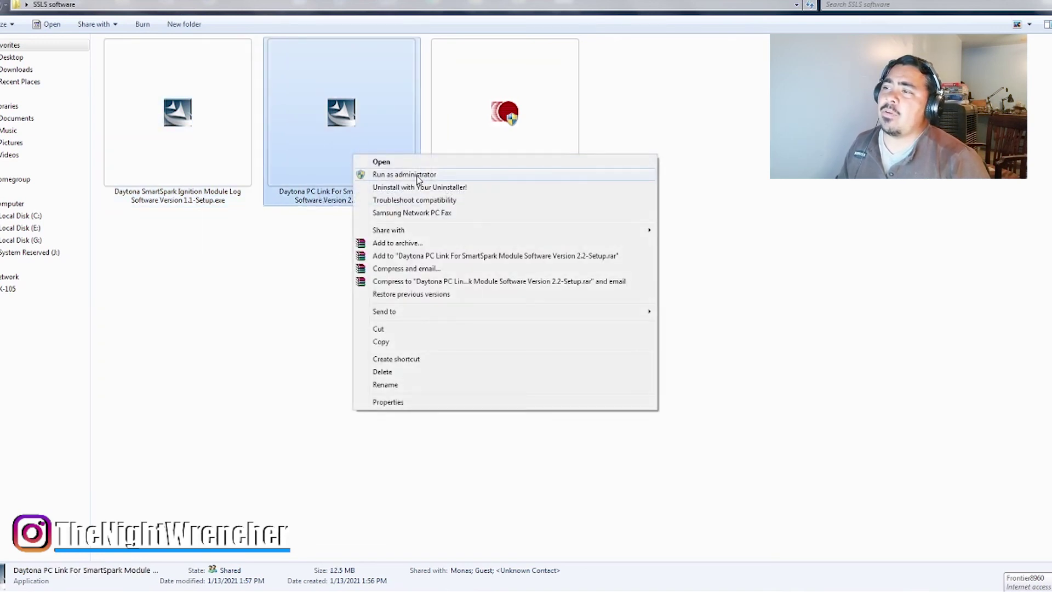
{"action": "left_click", "coordinate": [418, 174]}
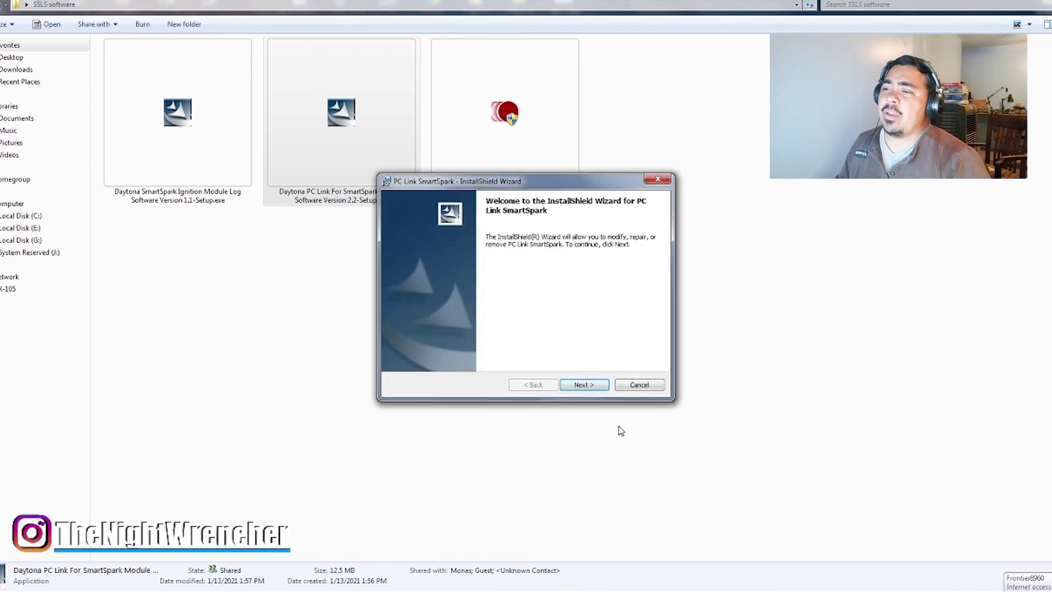
{"action": "left_click", "coordinate": [583, 384]}
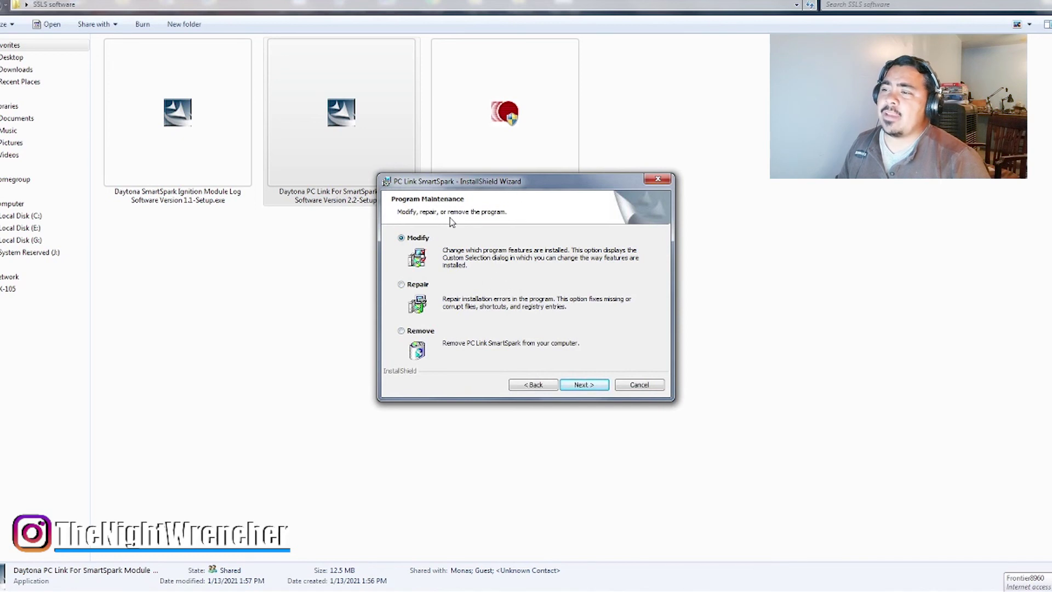
{"action": "left_click", "coordinate": [590, 385]}
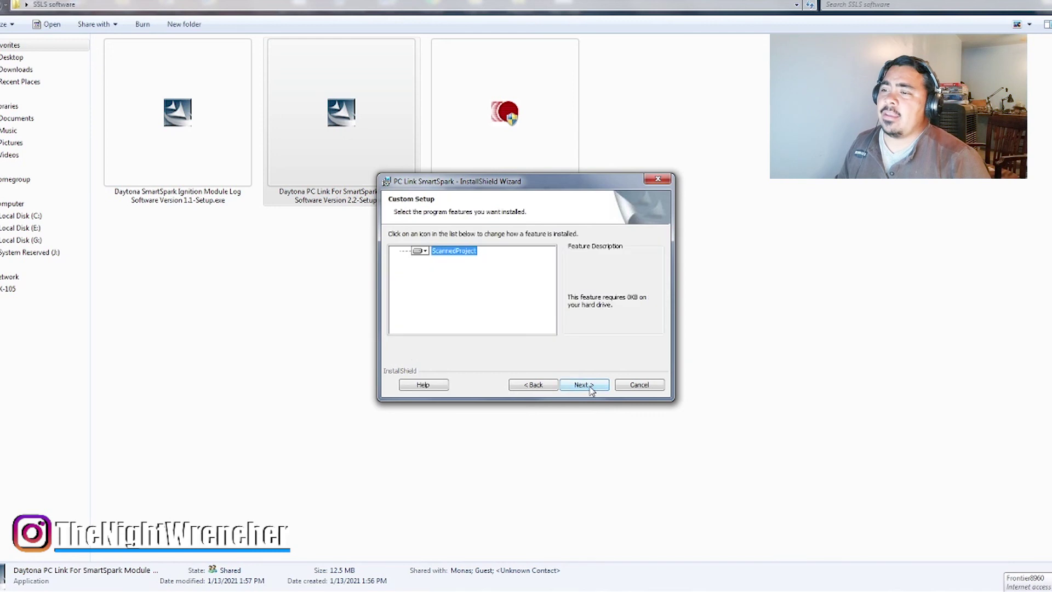
{"action": "left_click", "coordinate": [589, 385]}
{"action": "left_click", "coordinate": [586, 385]}
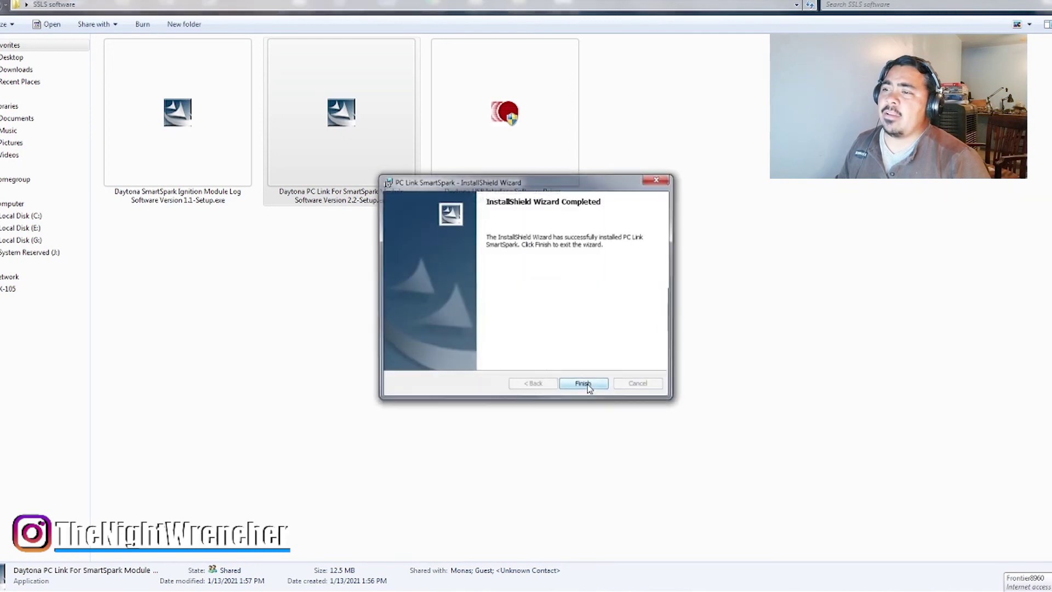
{"action": "left_click", "coordinate": [583, 386]}
{"action": "left_click", "coordinate": [197, 124]}
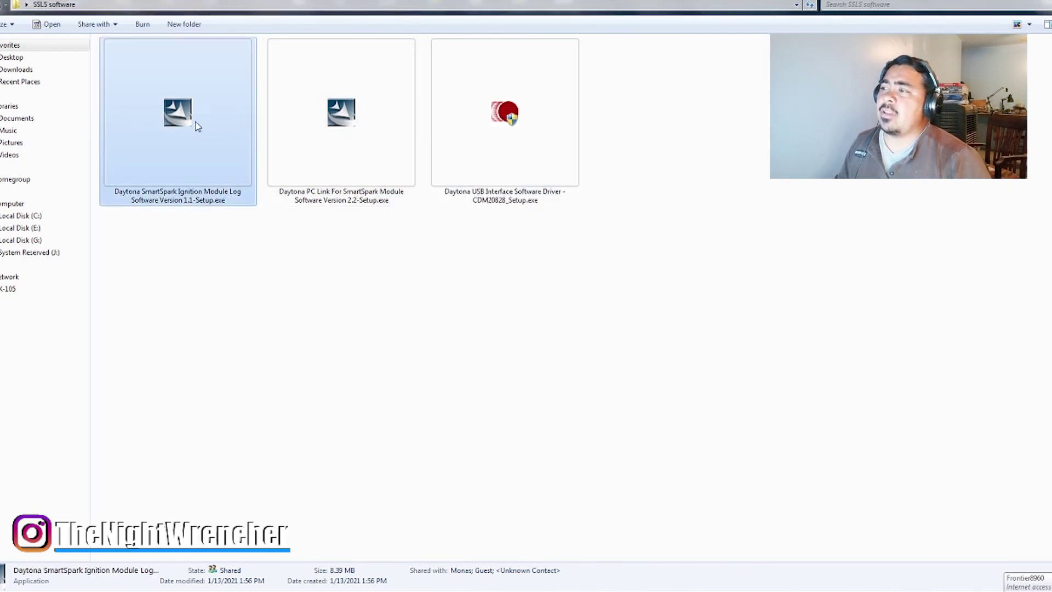
Run the SmartSpark Ignition Module Log setup and install with default features through to Finish
{"action": "double_click", "coordinate": [207, 169]}
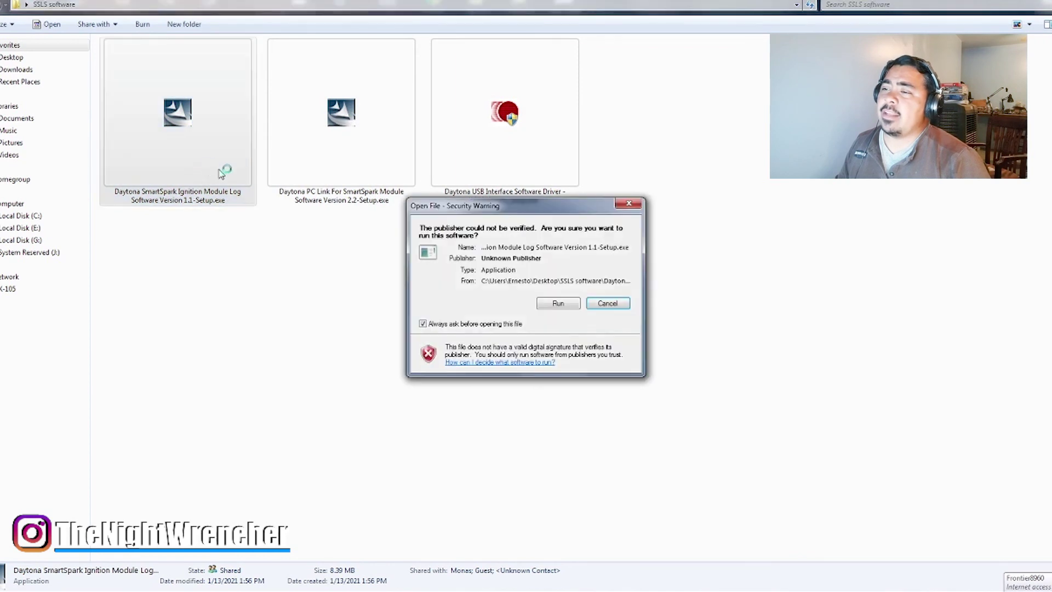
{"action": "left_click", "coordinate": [558, 304]}
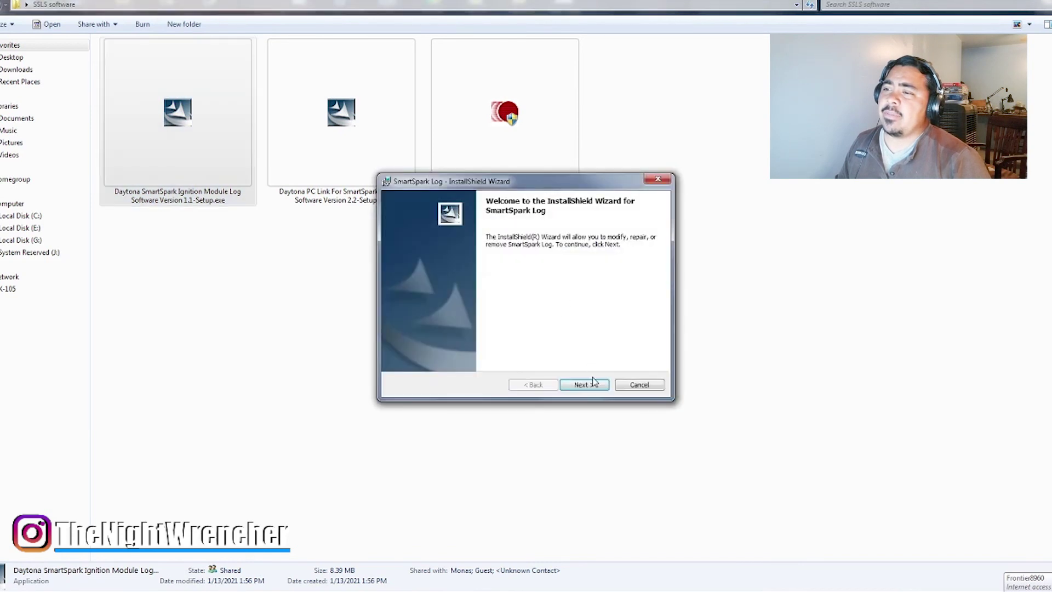
{"action": "left_click", "coordinate": [594, 382]}
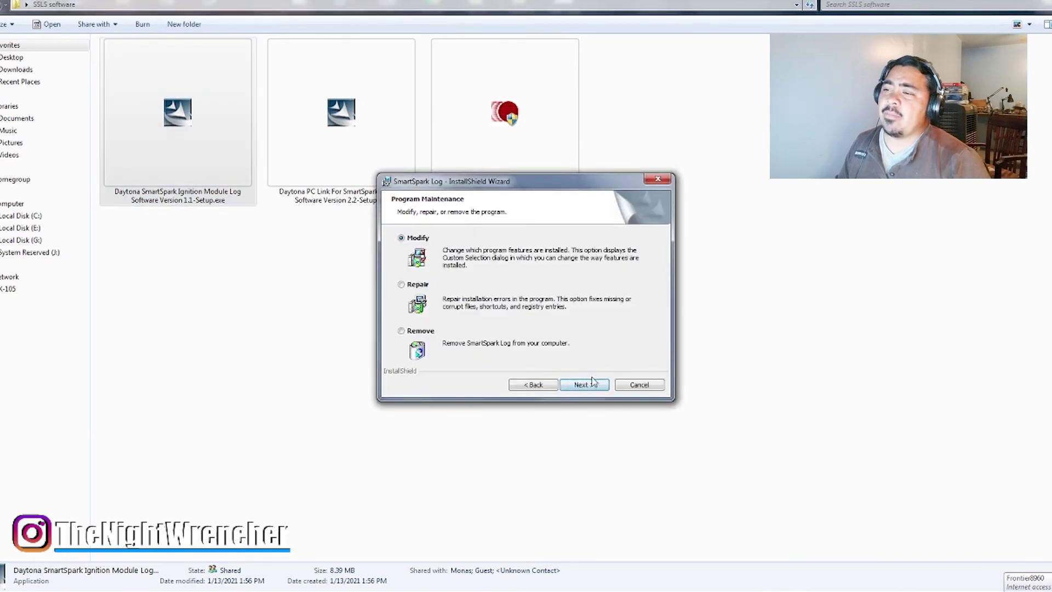
{"action": "left_click", "coordinate": [595, 383]}
{"action": "left_click", "coordinate": [592, 385]}
{"action": "left_click", "coordinate": [588, 385]}
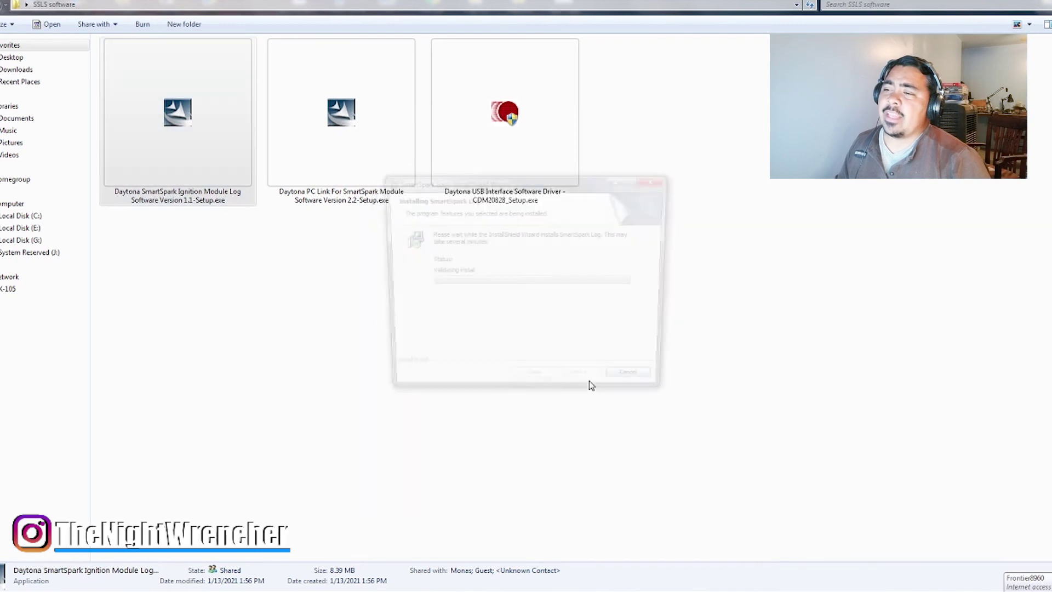
{"action": "left_click", "coordinate": [583, 384]}
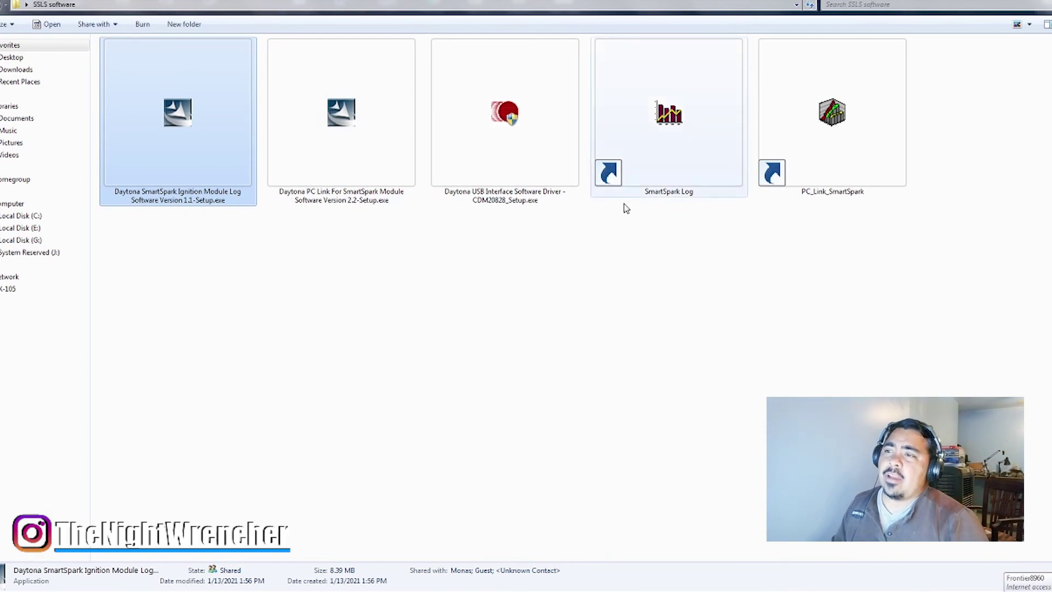
Inspect the new SmartSpark Log and PC_Link_SmartSpark shortcuts' locations in the SSLS software folder
{"action": "left_click", "coordinate": [676, 148]}
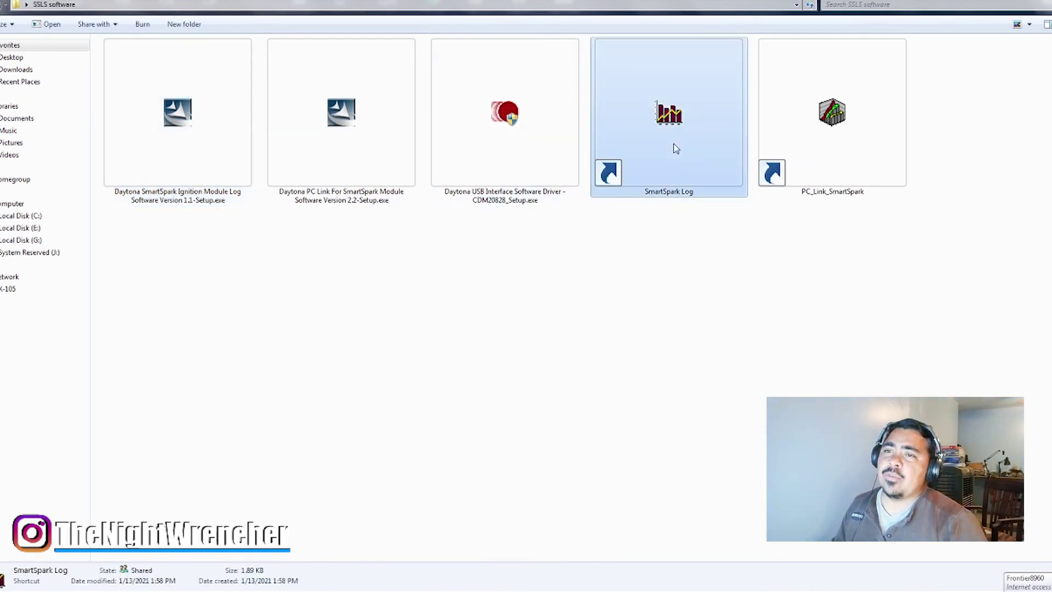
{"action": "left_click", "coordinate": [820, 129]}
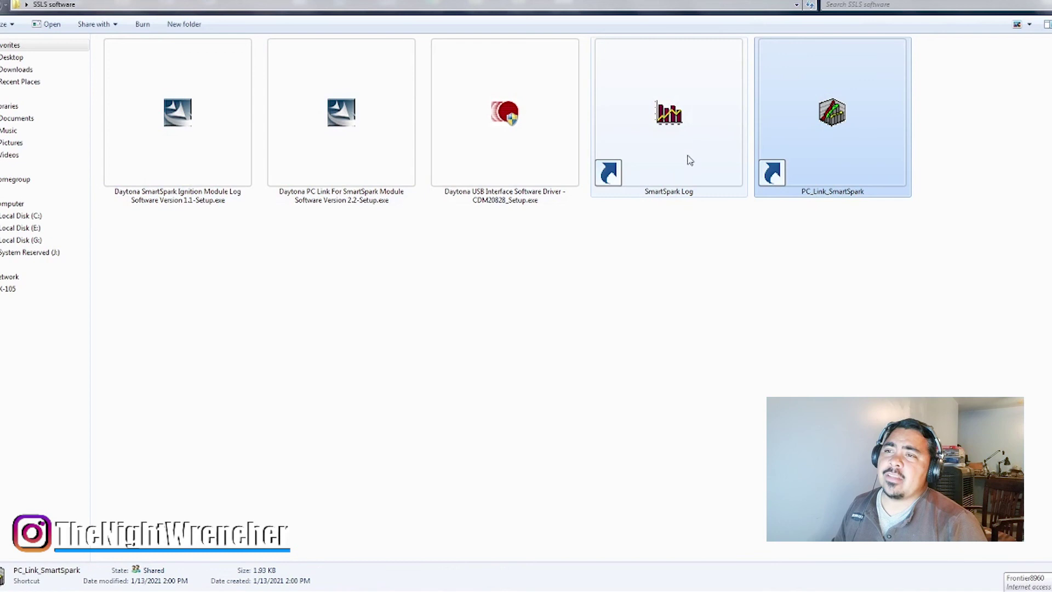
{"action": "left_click", "coordinate": [667, 125]}
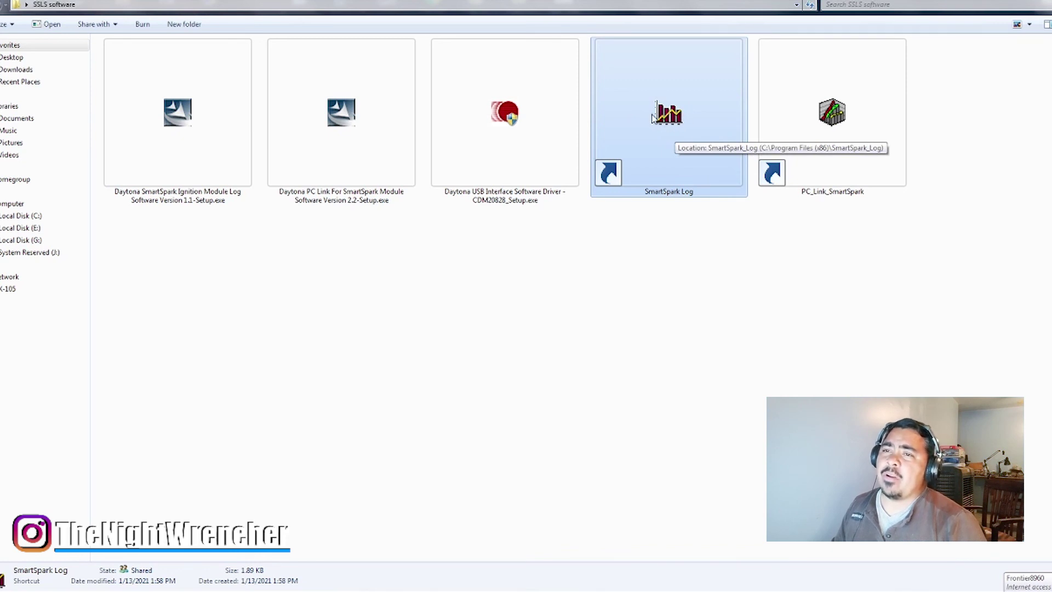
{"action": "left_click", "coordinate": [829, 130]}
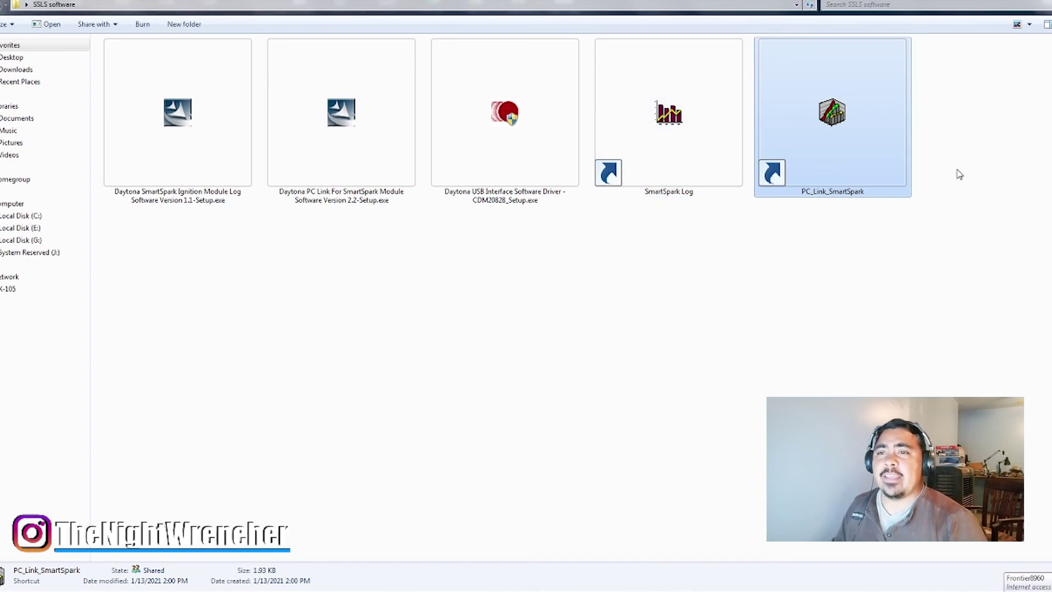
{"action": "left_click", "coordinate": [900, 244]}
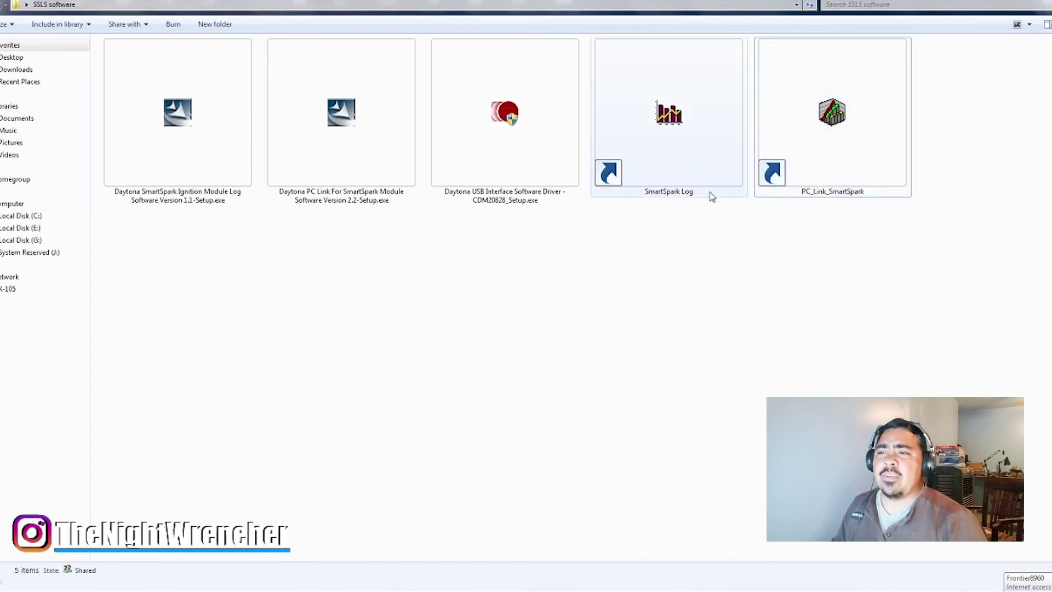